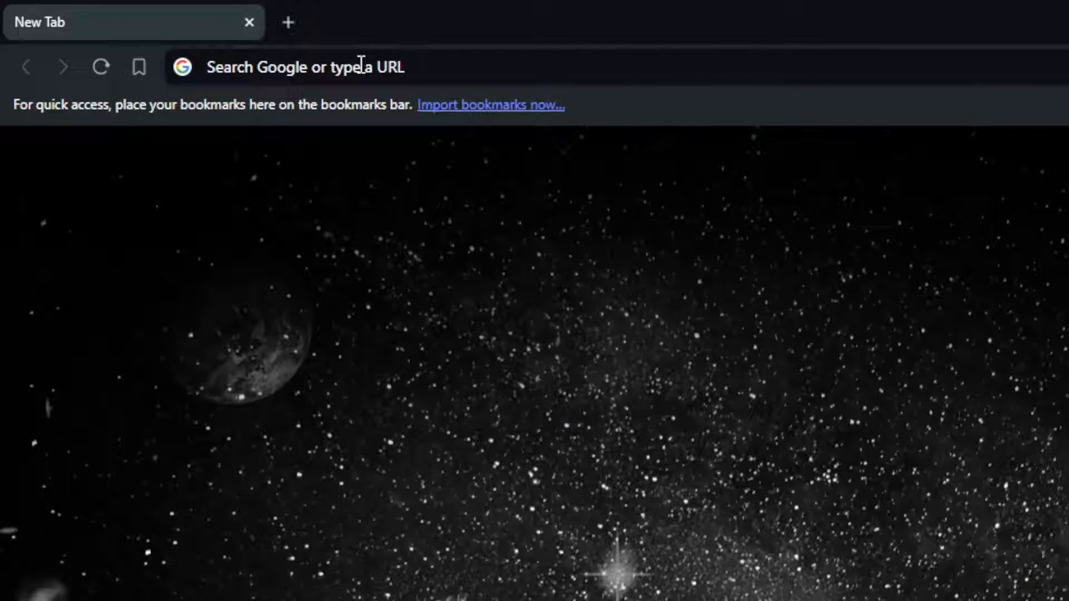
# Go to shopify.com, log in to the My Store admin, and collapse the trial reminder card
pyautogui.click(180, 32)
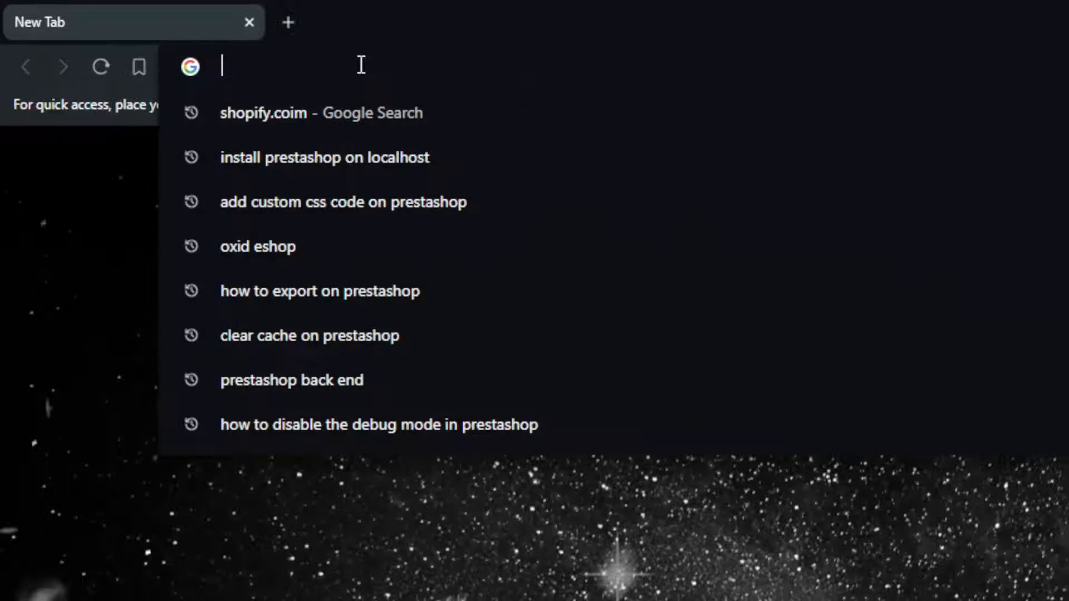
pyautogui.write('shopify.com')
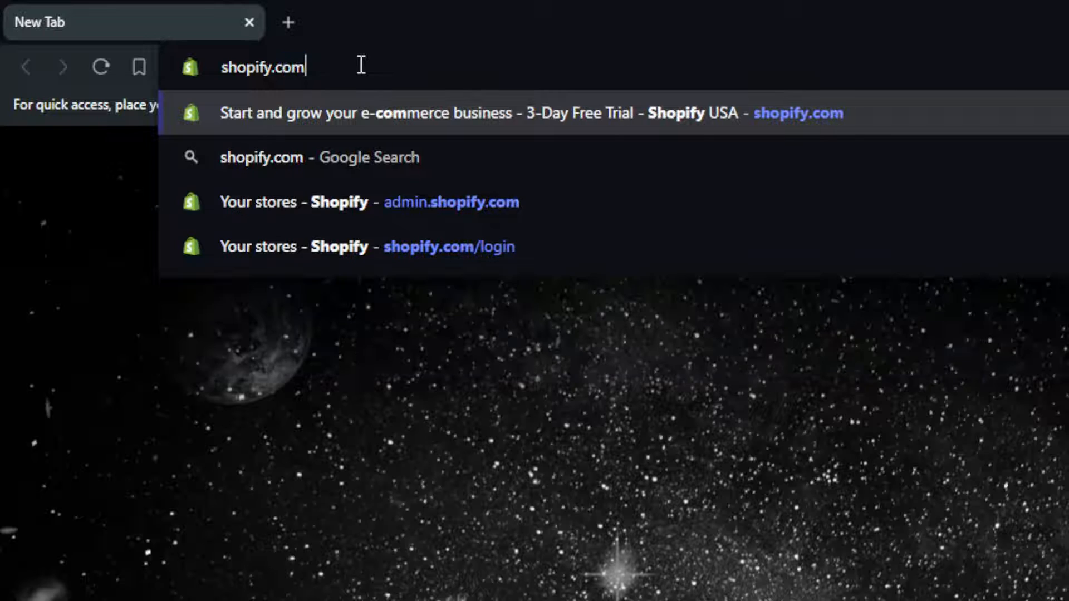
pyautogui.press('Return')
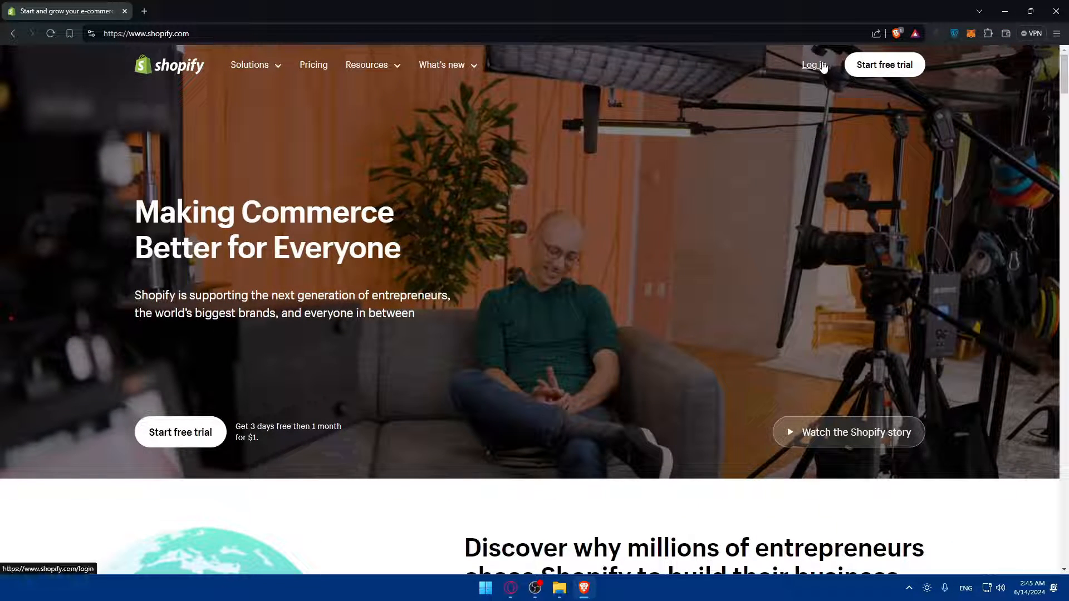
pyautogui.click(815, 65)
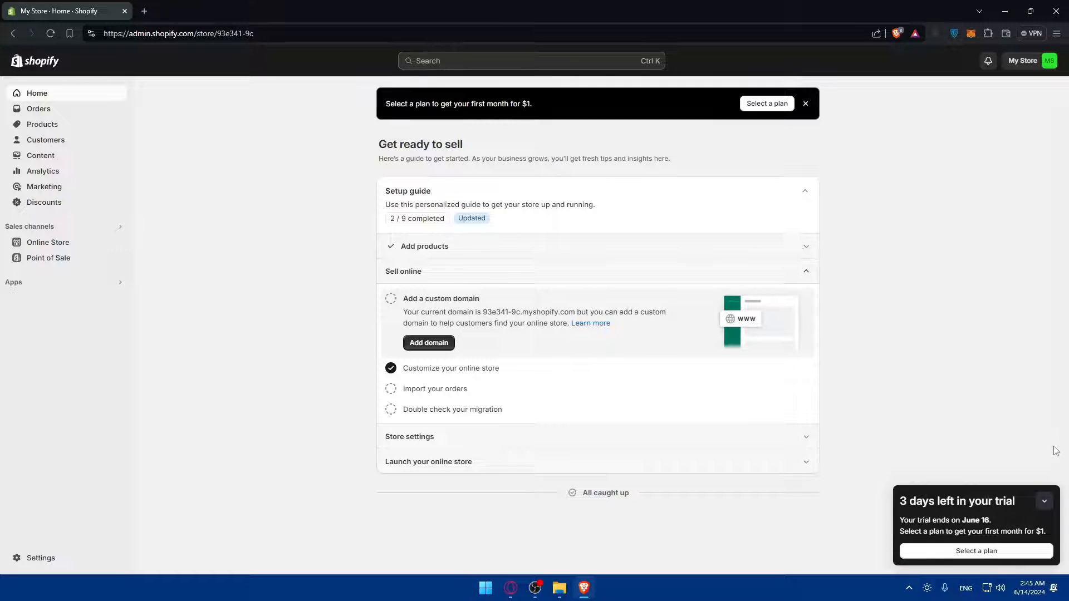
pyautogui.click(1045, 501)
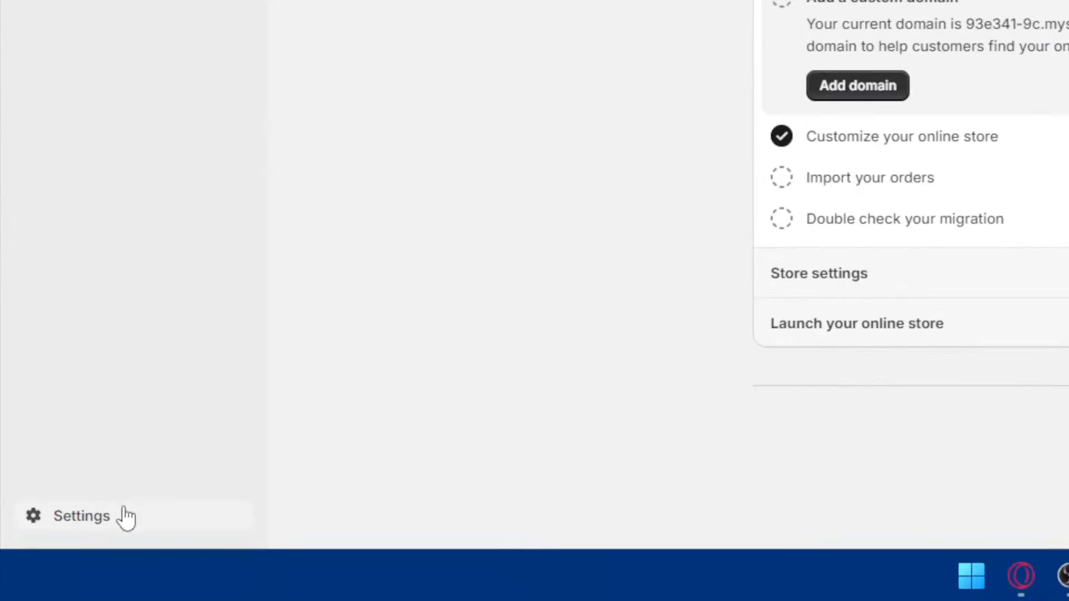
# Open the store Settings and go to the Shipping and delivery page
pyautogui.click(115, 510)
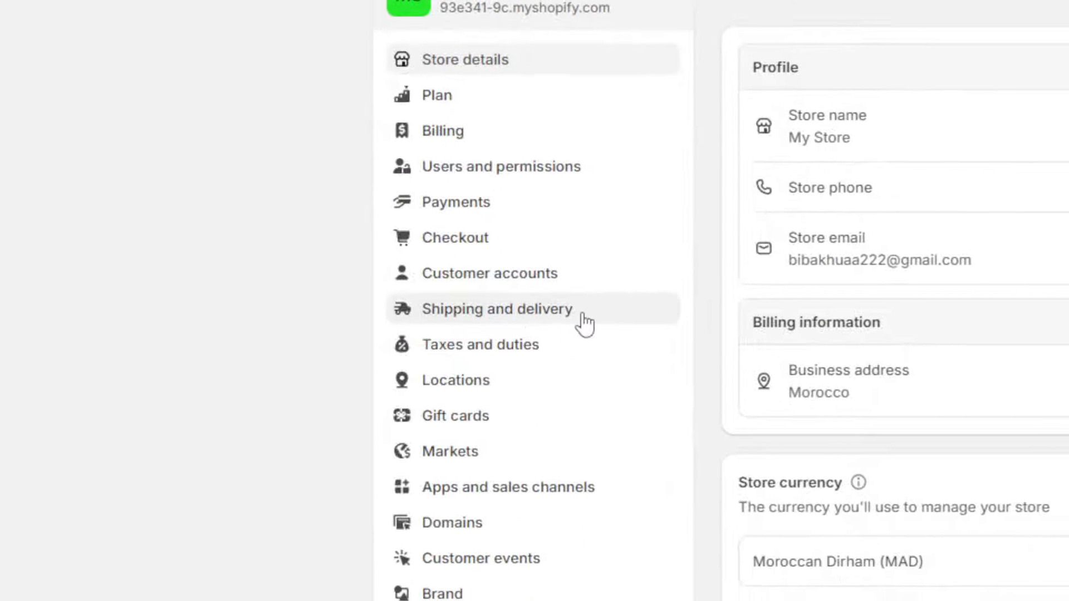
pyautogui.click(518, 501)
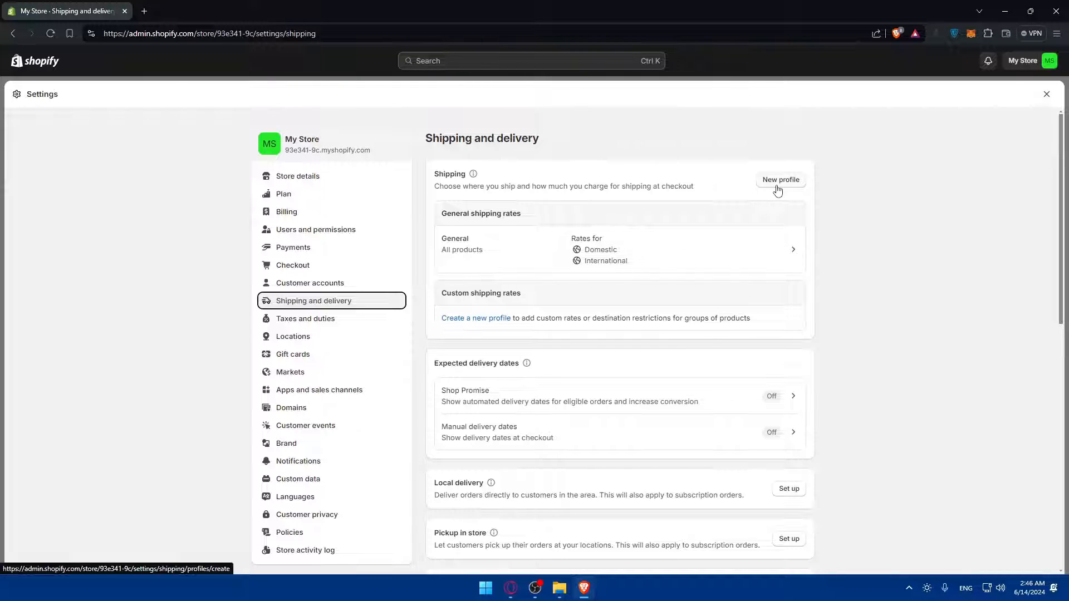
pyautogui.scroll(-2, 711, 220)
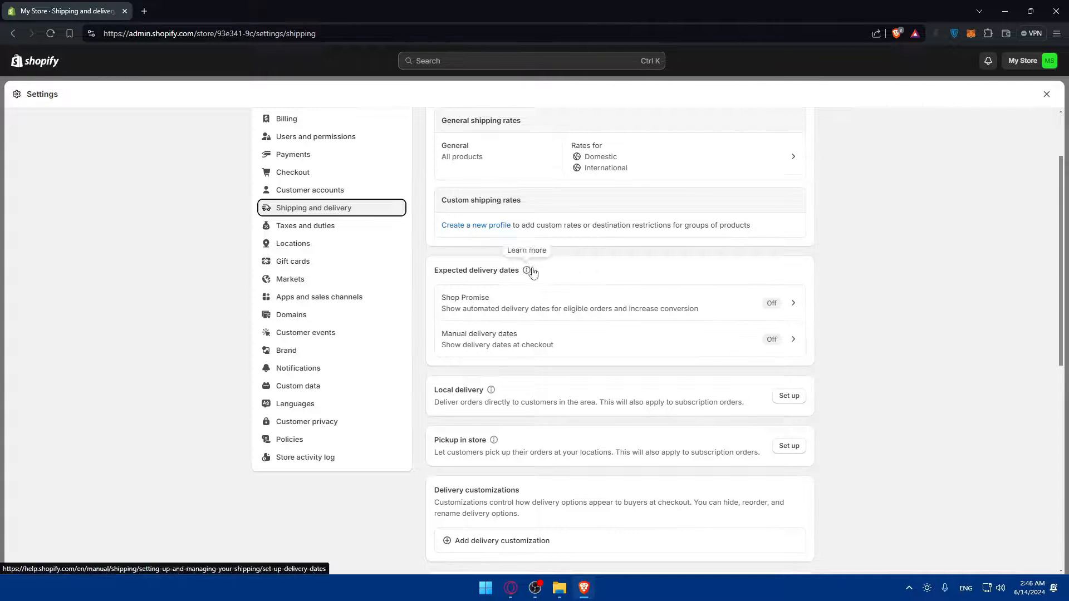
pyautogui.scroll(-4, 532, 271)
pyautogui.scroll(4, 533, 272)
pyautogui.moveTo(434, 284); pyautogui.dragTo(533, 283)
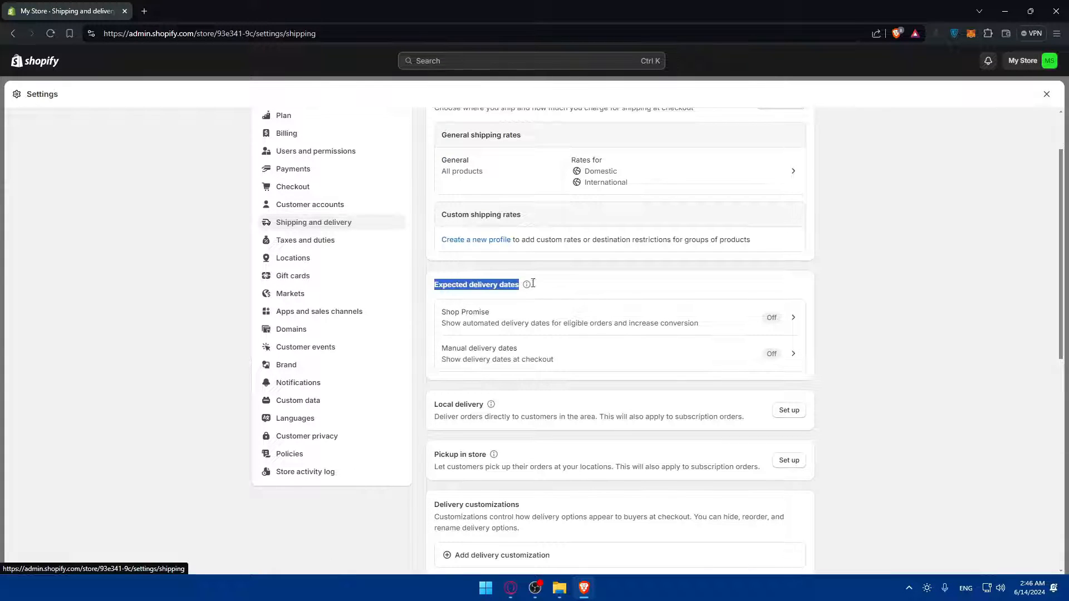
pyautogui.click(562, 282)
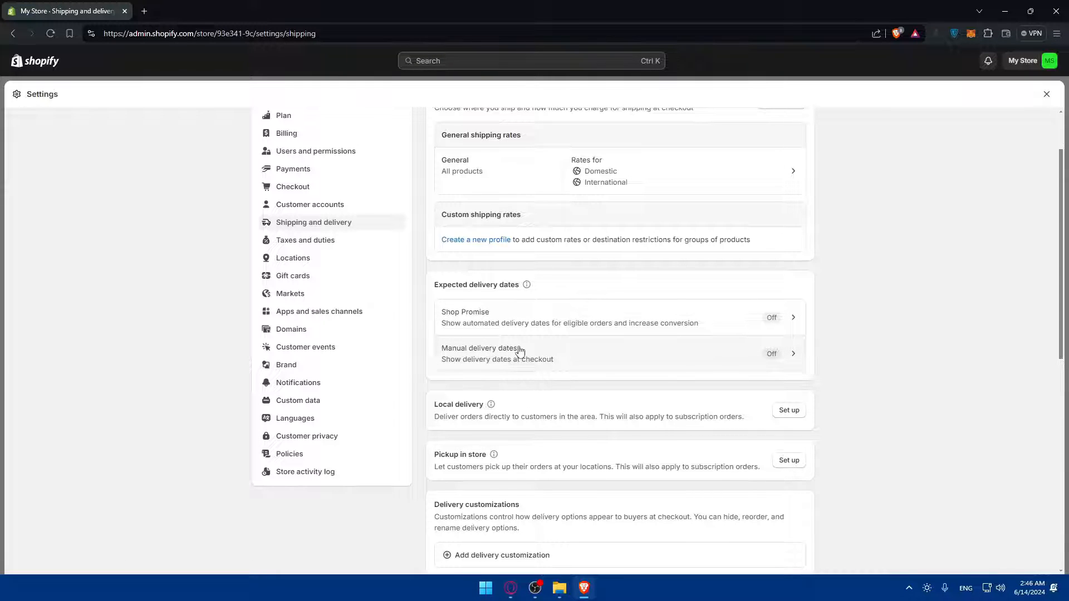
pyautogui.scroll(-2, 519, 351)
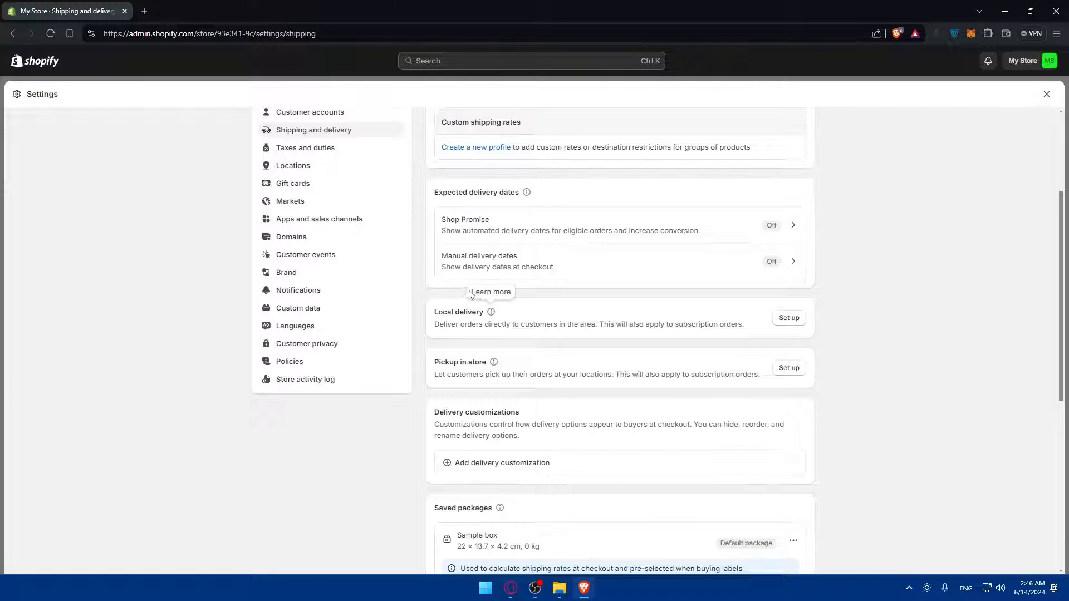
pyautogui.click(573, 224)
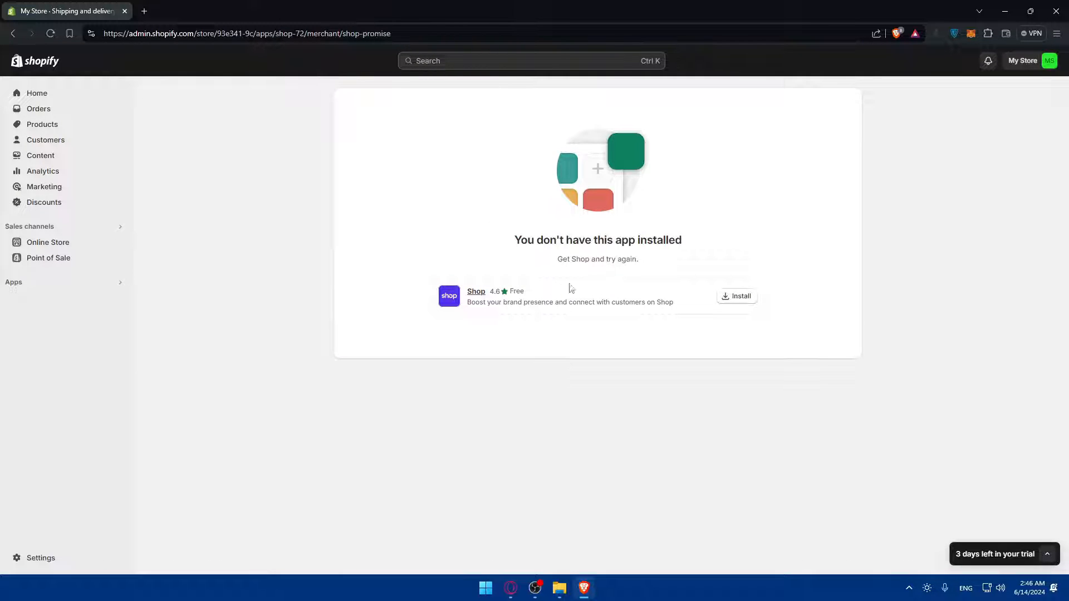
pyautogui.hotkey('alt', 'Left')
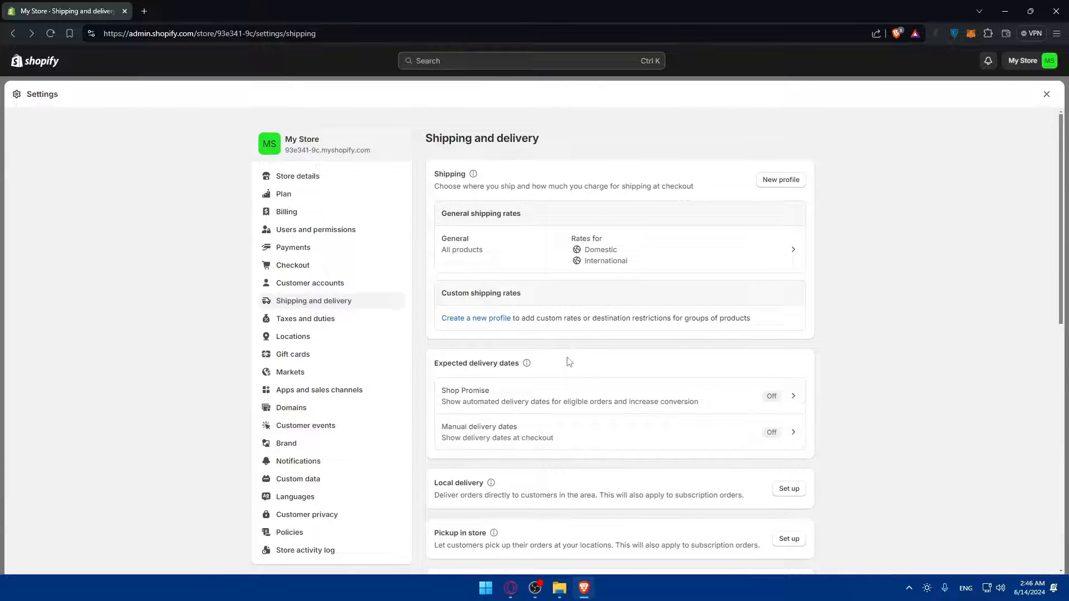
pyautogui.scroll(-3, 609, 281)
pyautogui.click(614, 248)
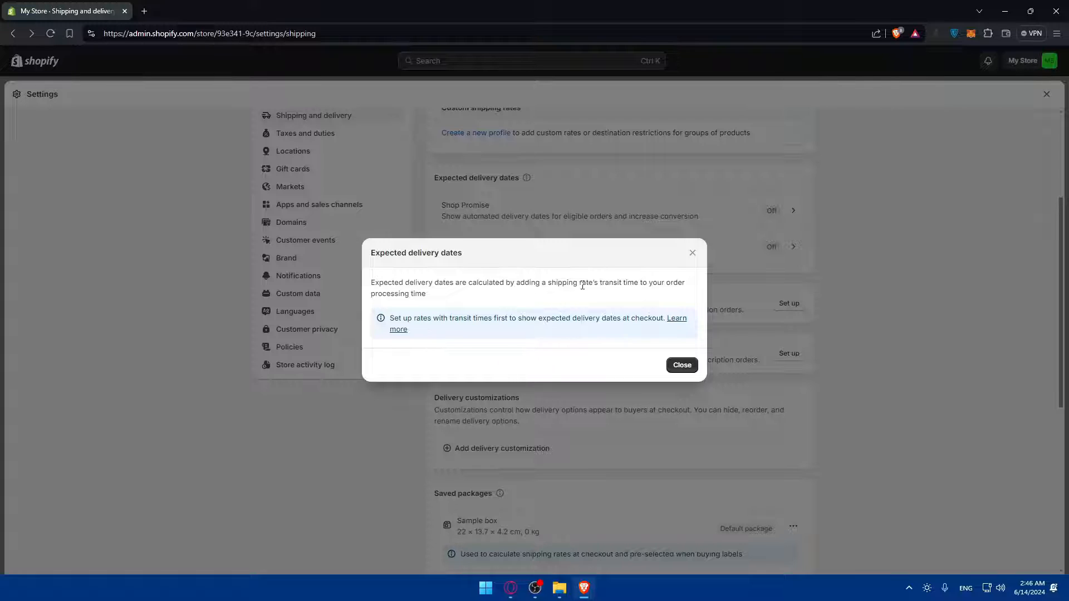
pyautogui.click(690, 253)
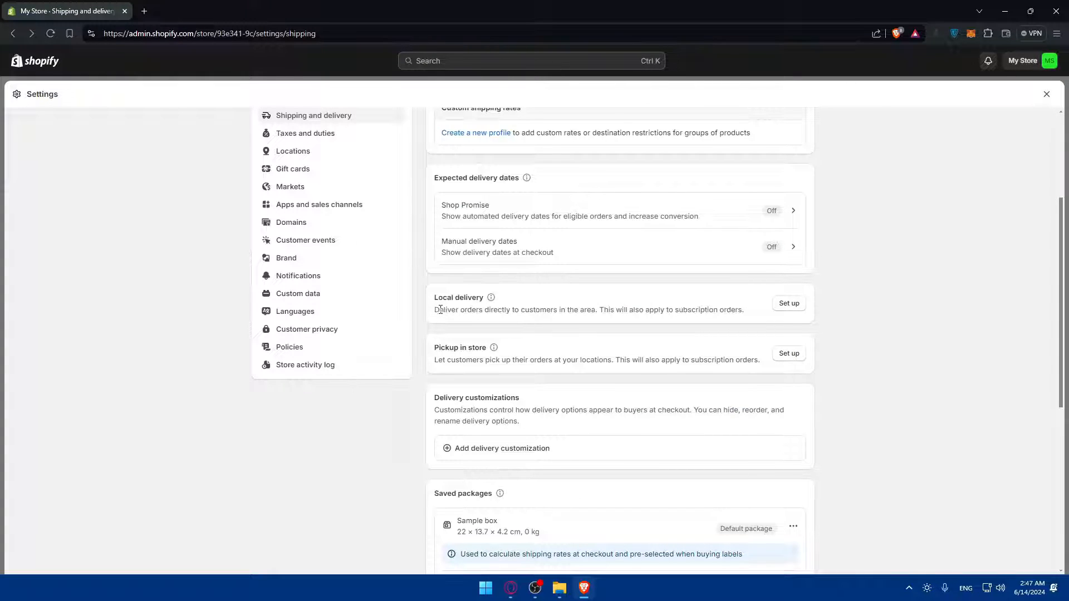
pyautogui.moveTo(440, 310); pyautogui.dragTo(691, 318)
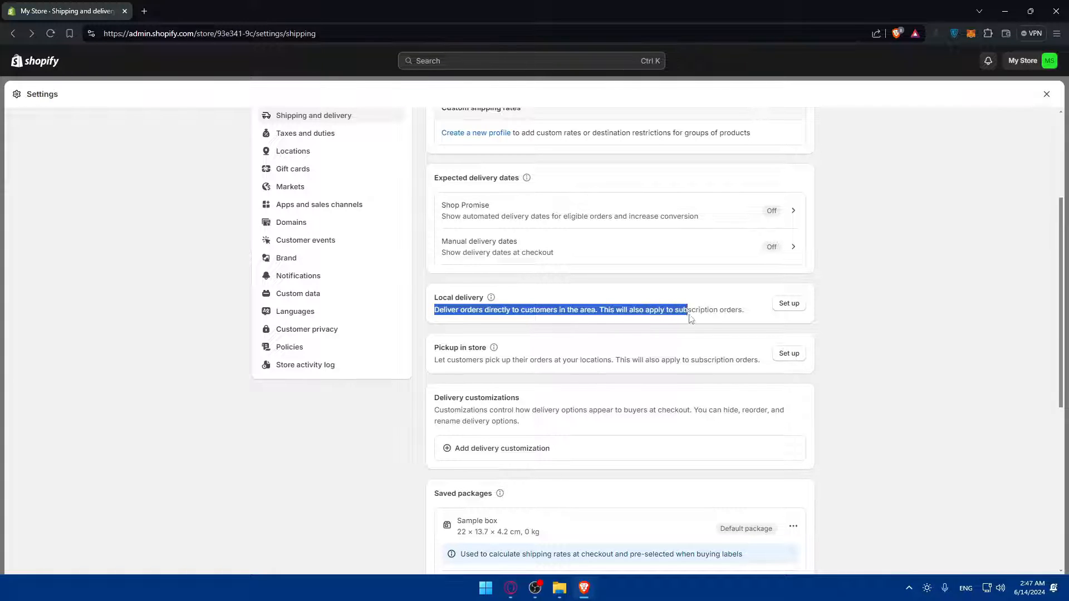
pyautogui.click(849, 315)
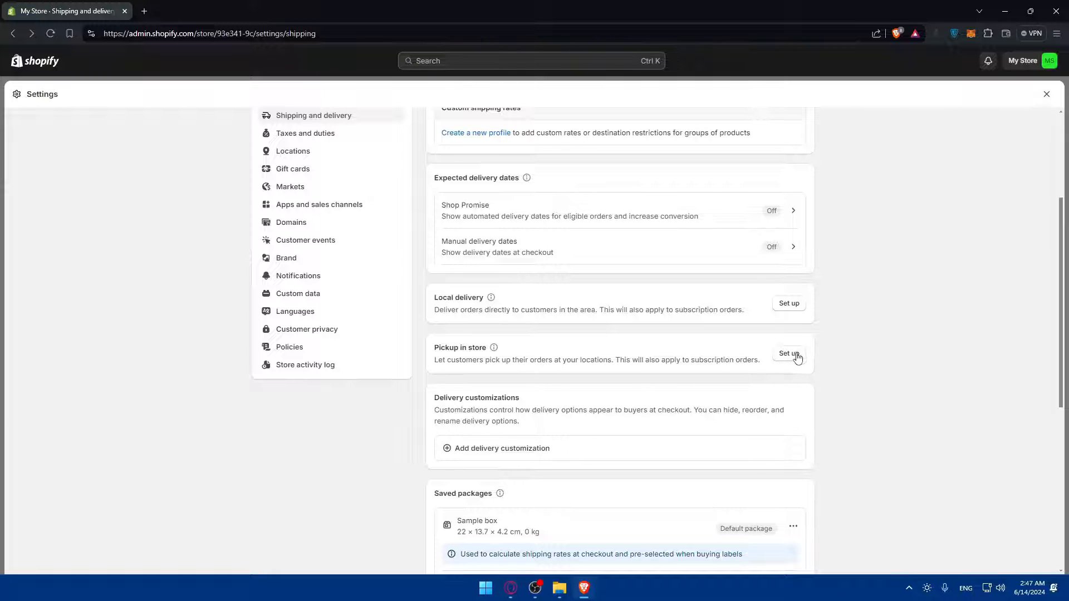
pyautogui.scroll(-2, 492, 302)
pyautogui.moveTo(436, 303); pyautogui.dragTo(573, 310)
pyautogui.click(515, 315)
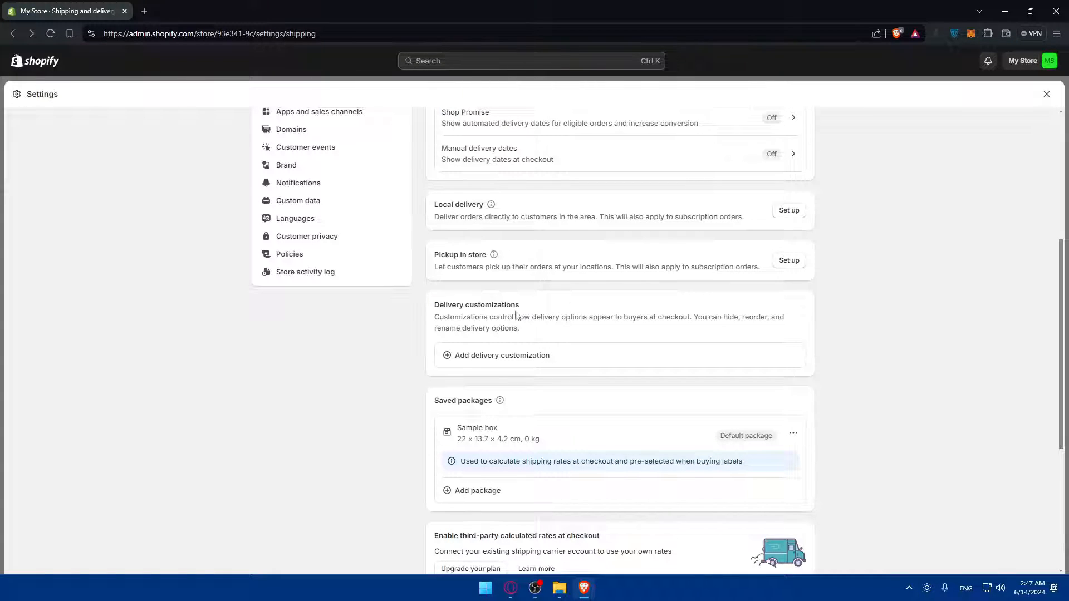
pyautogui.click(492, 360)
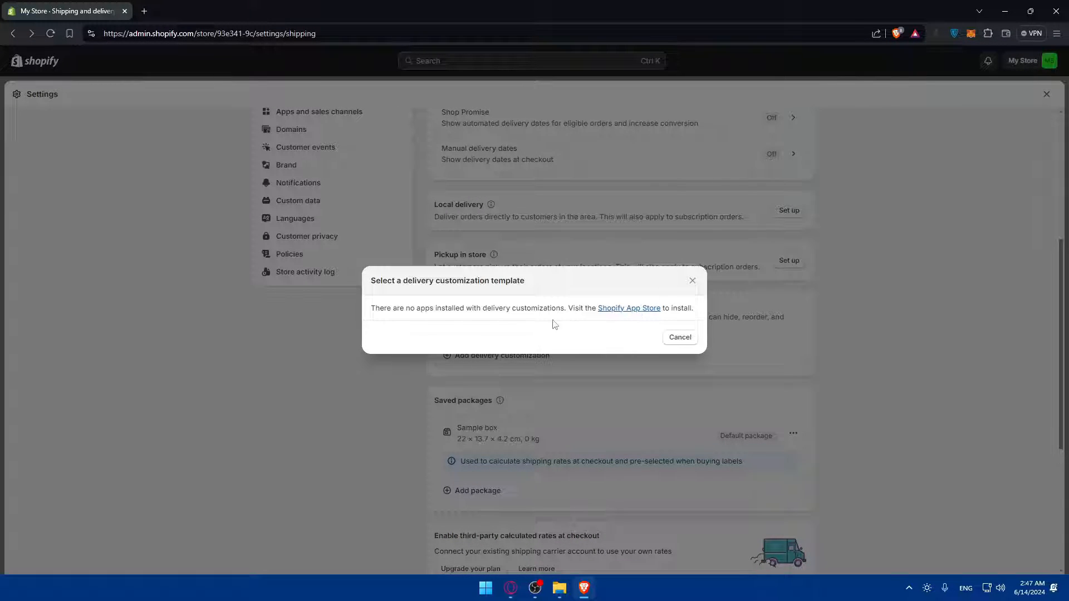
pyautogui.click(692, 280)
pyautogui.scroll(-2, 568, 345)
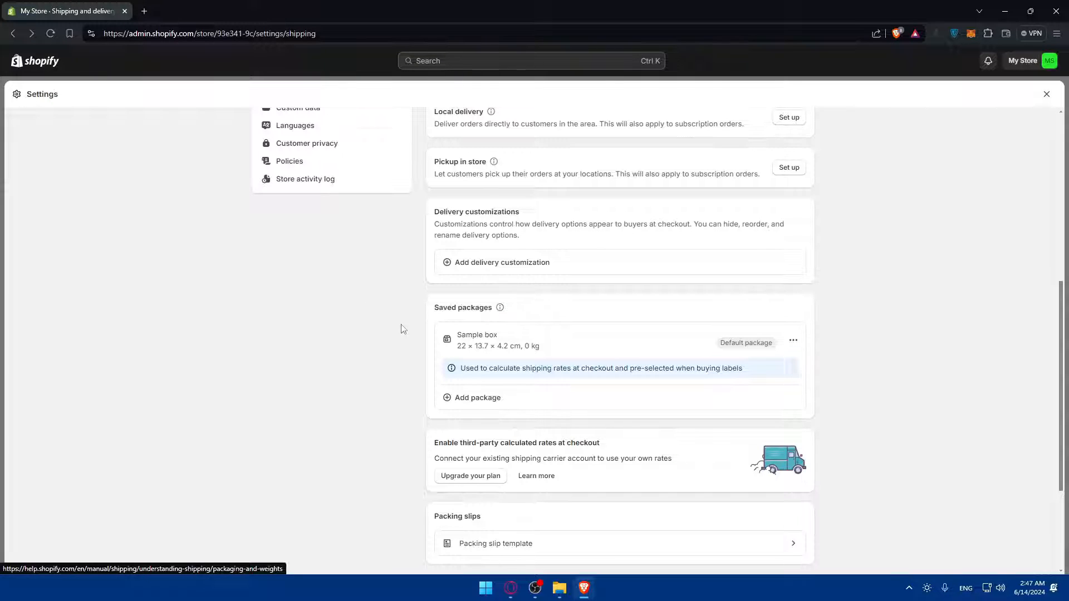
pyautogui.scroll(-2, 519, 343)
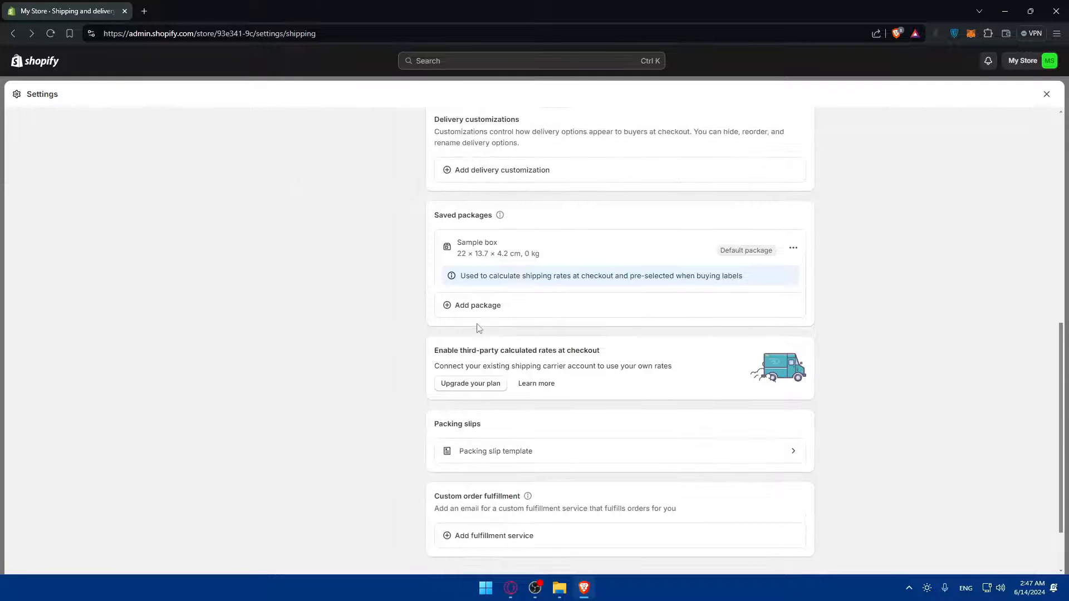
# Cancel a new saved package form, then highlight the third-party calculated rates and Packing slips headings
pyautogui.click(470, 305)
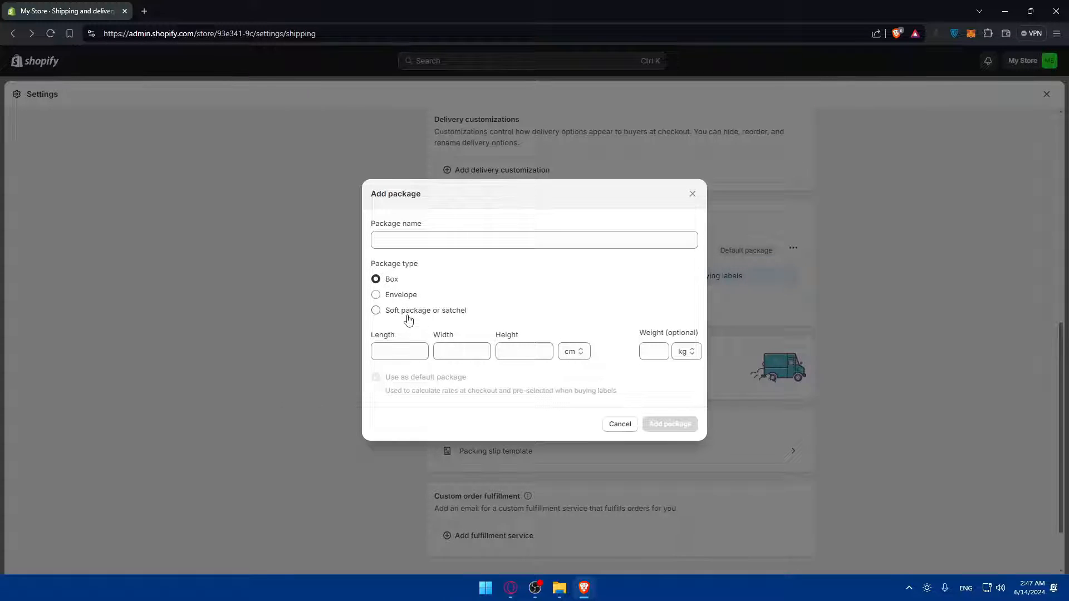
pyautogui.click(690, 193)
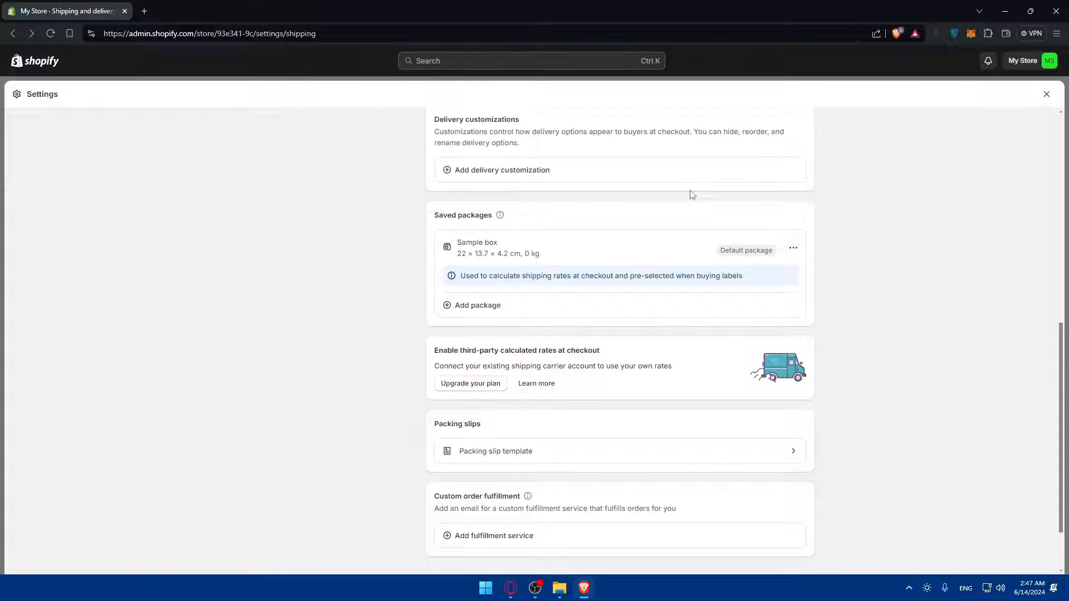
pyautogui.scroll(-2, 690, 193)
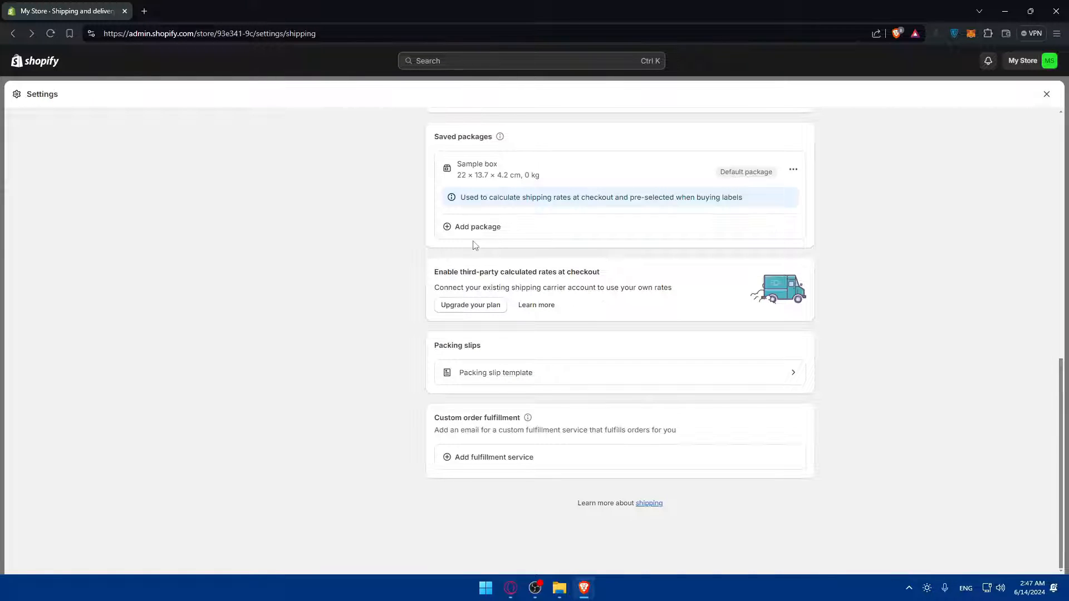
pyautogui.moveTo(435, 273); pyautogui.dragTo(581, 272)
pyautogui.click(581, 273)
pyautogui.moveTo(434, 272); pyautogui.dragTo(580, 271)
pyautogui.click(580, 271)
pyautogui.moveTo(497, 345); pyautogui.dragTo(423, 348)
pyautogui.click(423, 348)
# Open the packing slip template and look through it
pyautogui.click(525, 377)
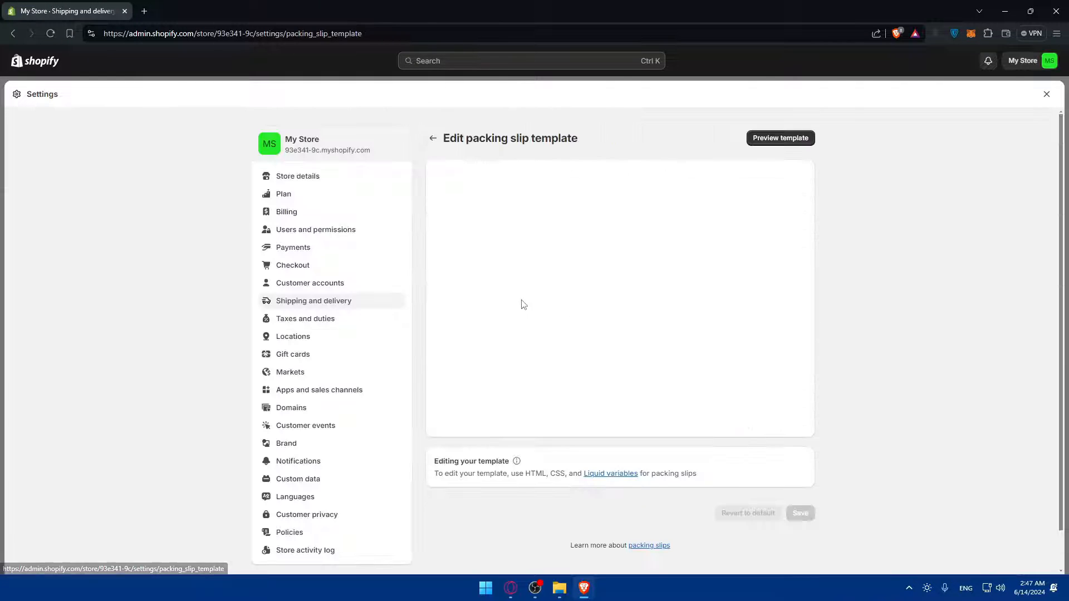
pyautogui.scroll(-2, 574, 296)
pyautogui.scroll(2, 574, 294)
pyautogui.scroll(-18, 577, 285)
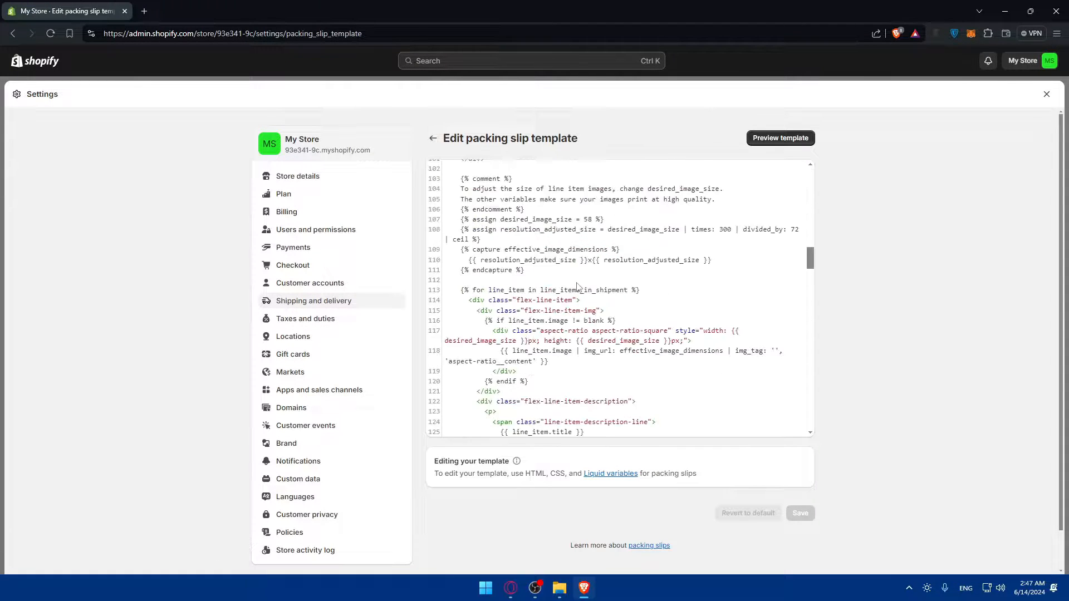
pyautogui.scroll(-8, 577, 285)
pyautogui.scroll(20, 594, 238)
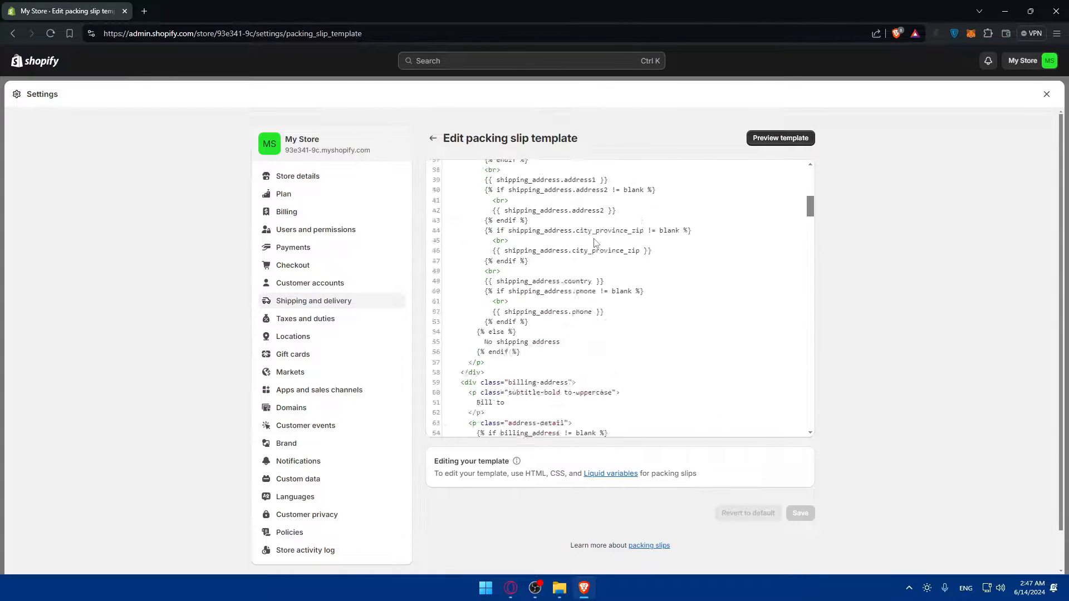
# Return to Shipping and delivery, and open then cancel the custom fulfillment service form
pyautogui.hotkey('alt', 'Left')
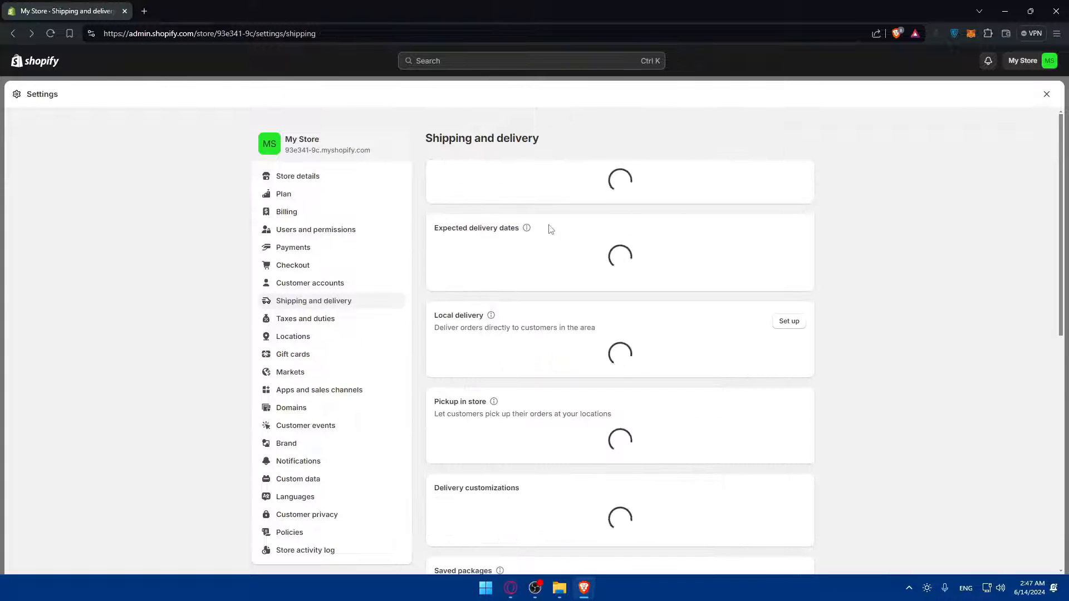
pyautogui.scroll(-10, 557, 281)
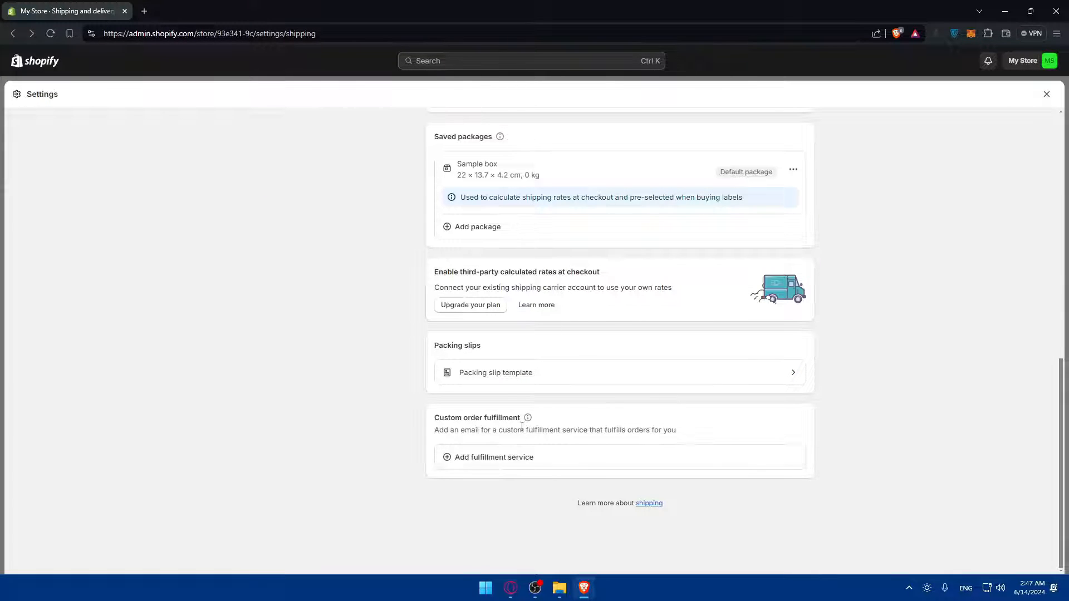
pyautogui.click(505, 460)
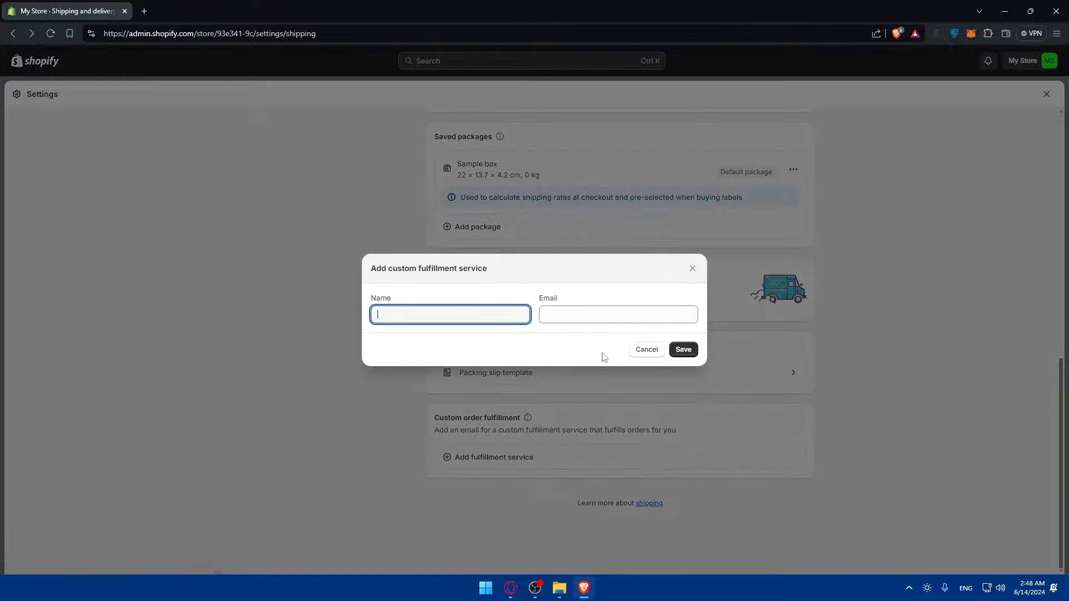
pyautogui.click(693, 272)
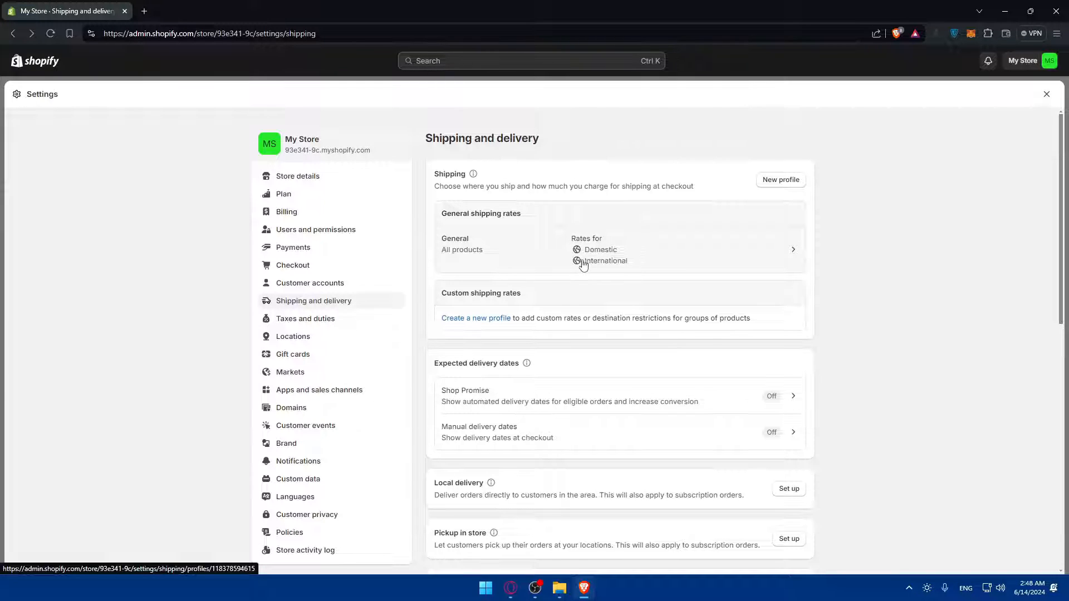
# Open the General profile and select the Domestic Free and International MAD 200.00 prices
pyautogui.click(781, 249)
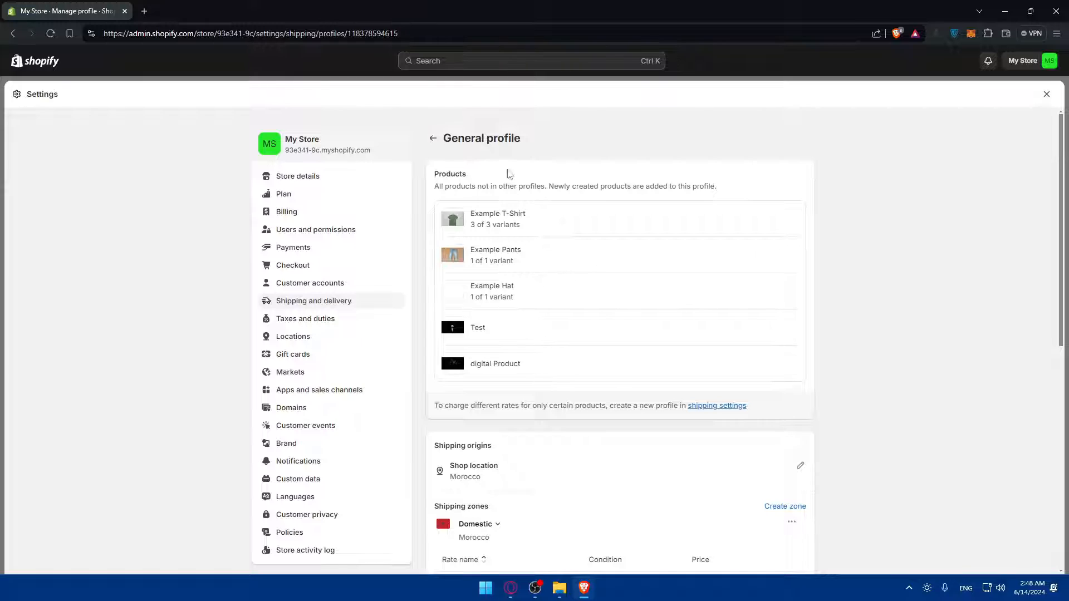
pyautogui.scroll(-3, 512, 267)
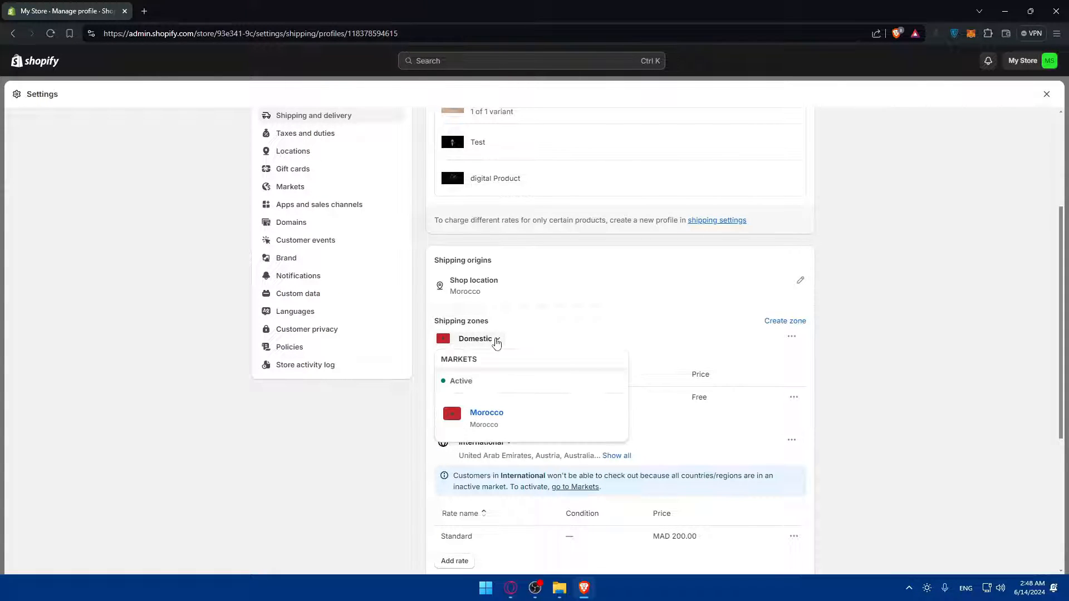
pyautogui.scroll(-2, 840, 349)
pyautogui.doubleClick(699, 304)
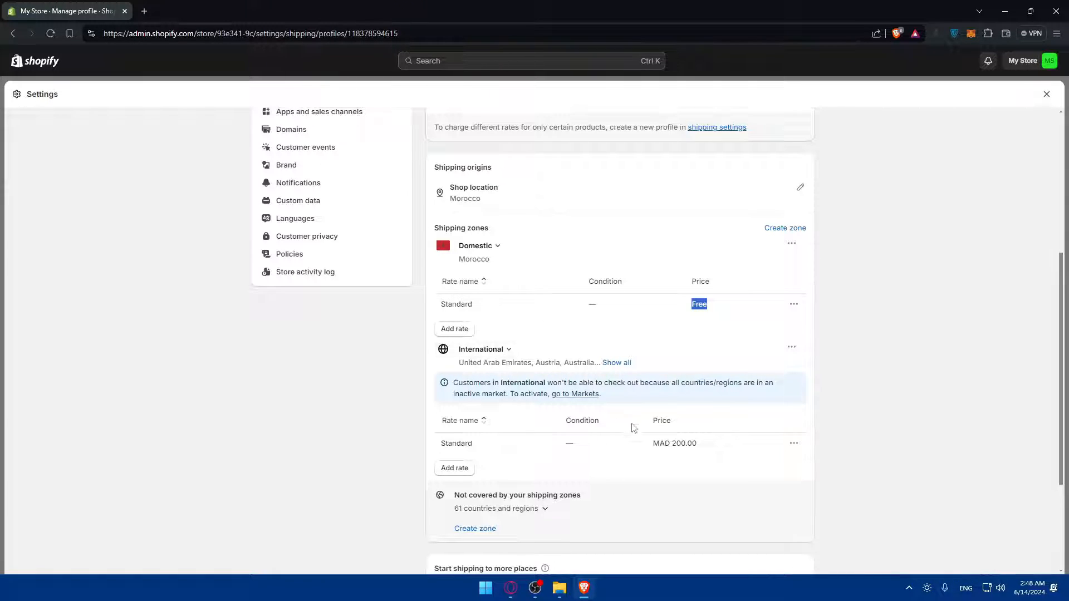
pyautogui.doubleClick(661, 421)
pyautogui.moveTo(677, 444); pyautogui.dragTo(705, 445)
pyautogui.click(705, 444)
pyautogui.scroll(-2, 598, 351)
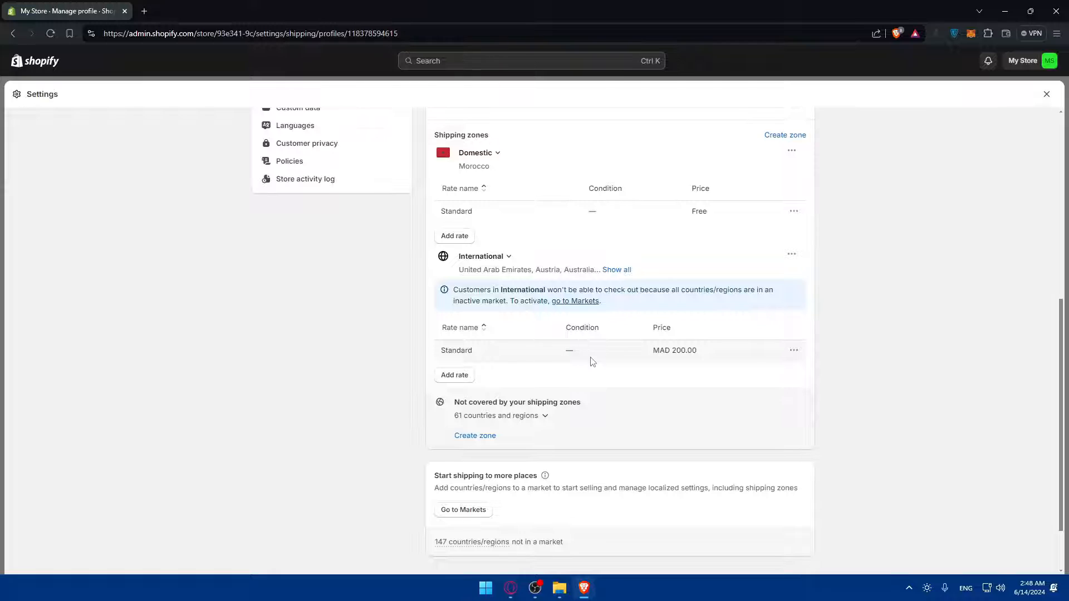
# Open a new rate form for the International zone and close it without adding a rate
pyautogui.click(457, 376)
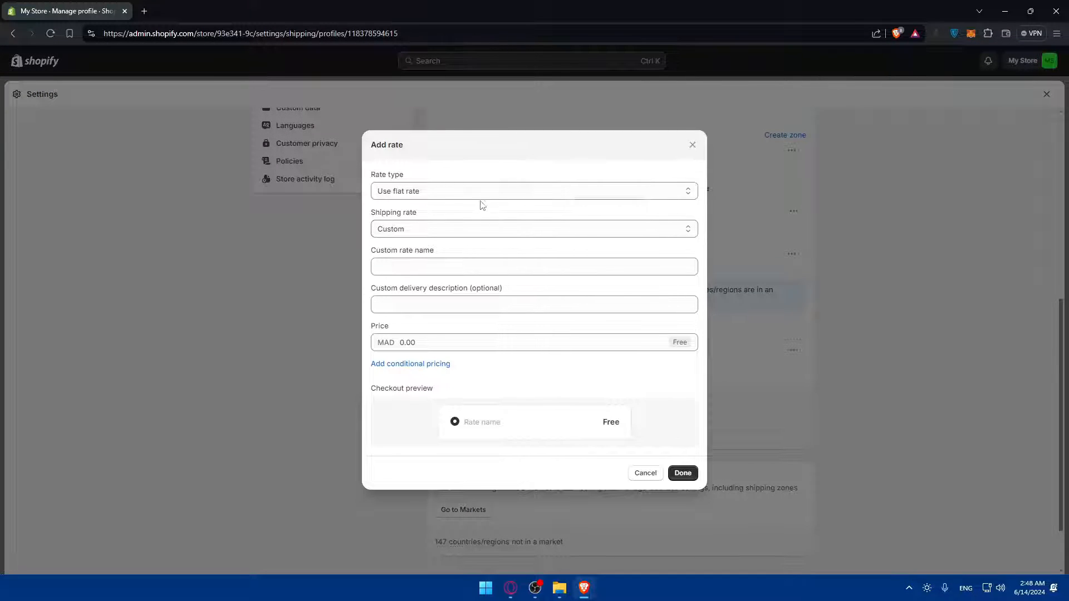
pyautogui.moveTo(411, 179); pyautogui.dragTo(423, 212)
pyautogui.click(436, 211)
pyautogui.click(692, 146)
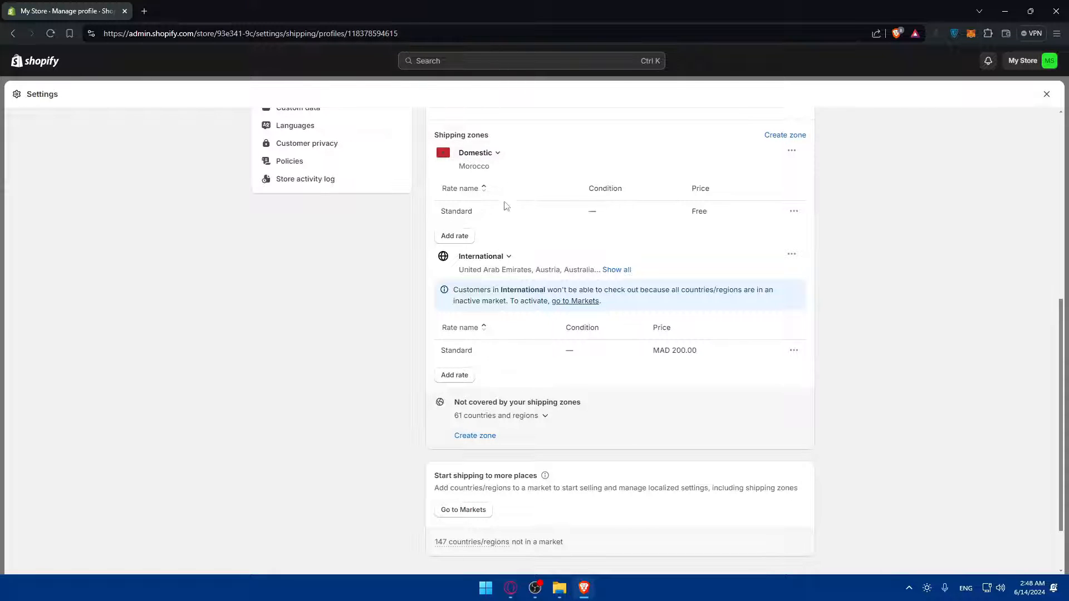
# Expand the International zone's full country list and market details, then open Markets settings
pyautogui.click(502, 258)
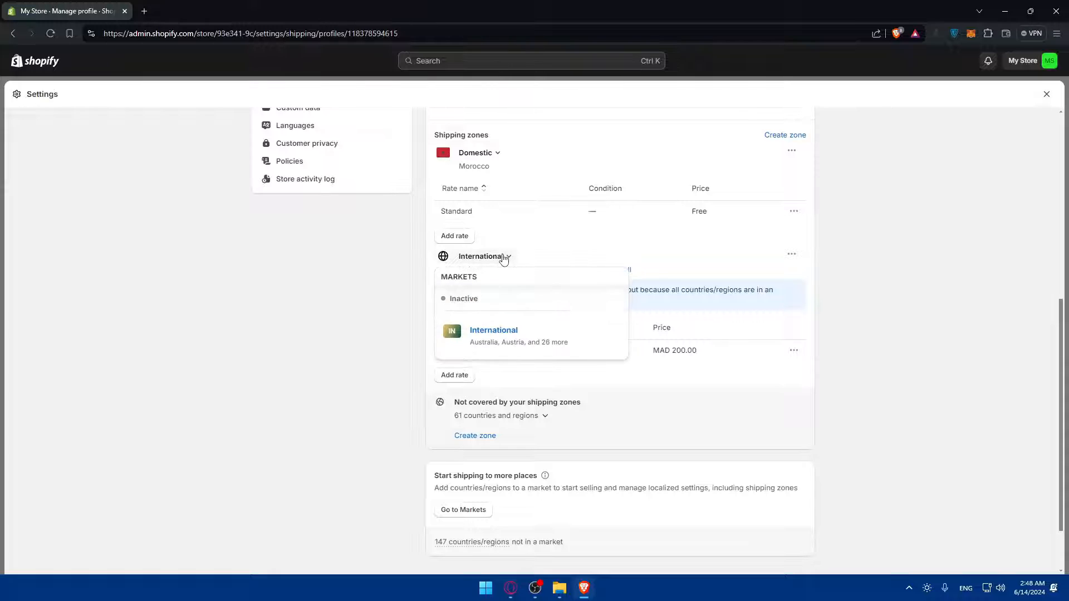
pyautogui.click(612, 270)
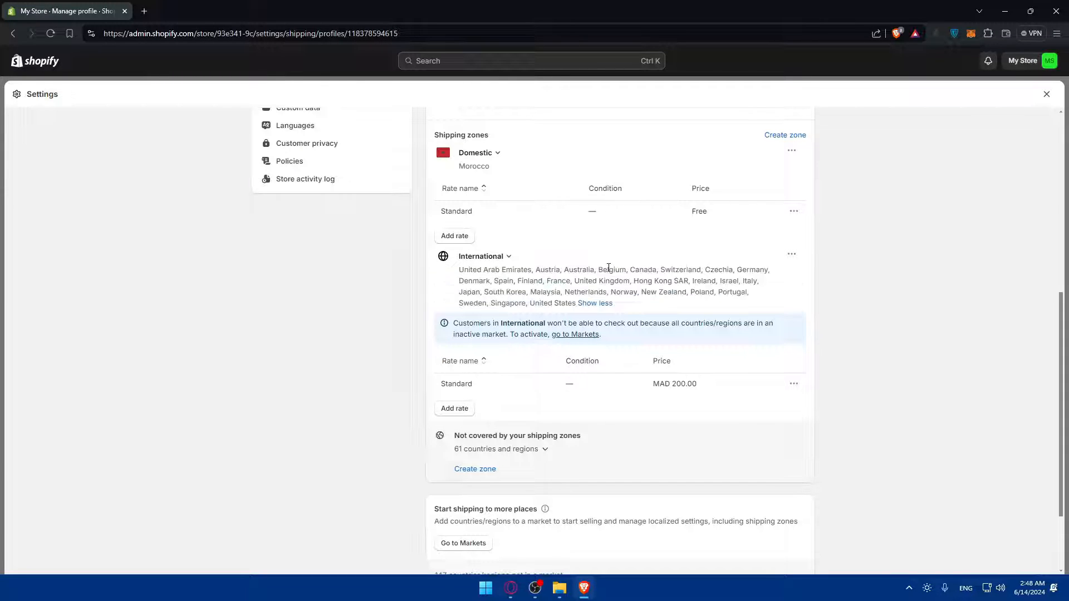
pyautogui.click(493, 258)
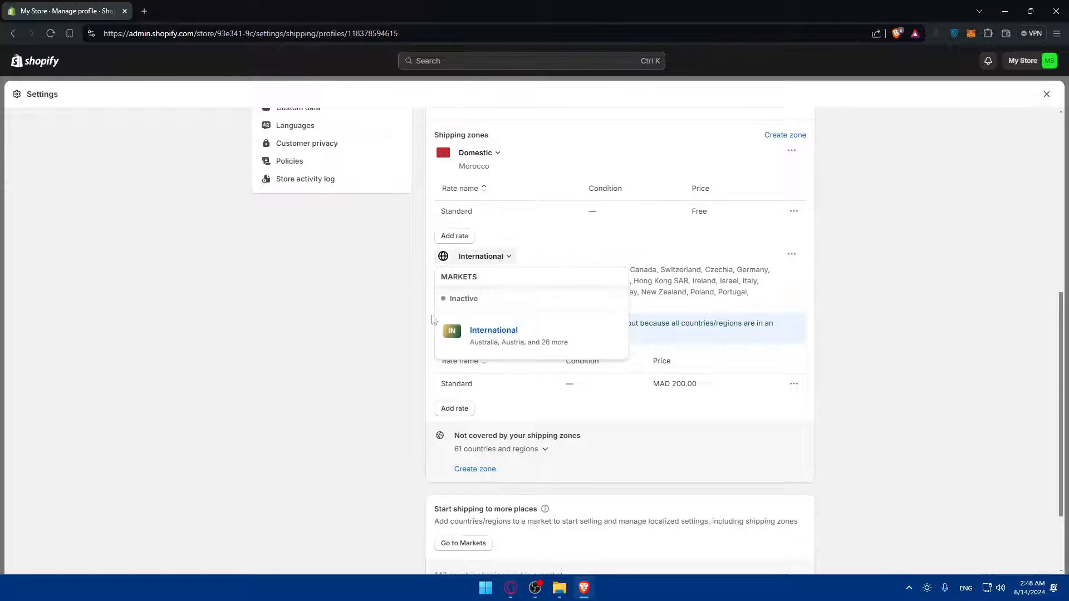
pyautogui.click(363, 322)
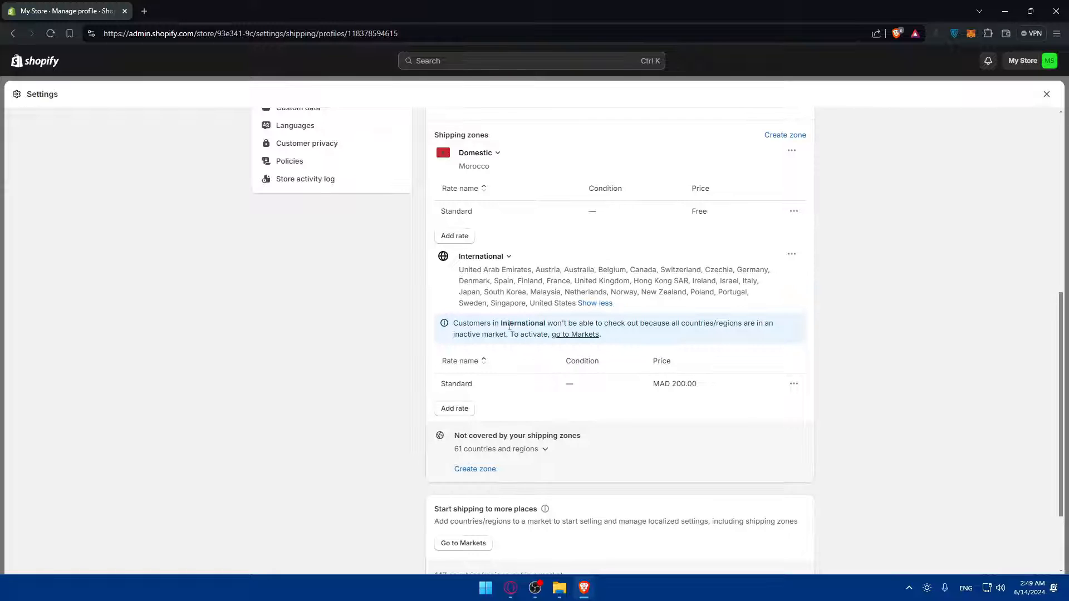
pyautogui.scroll(7, 312, 278)
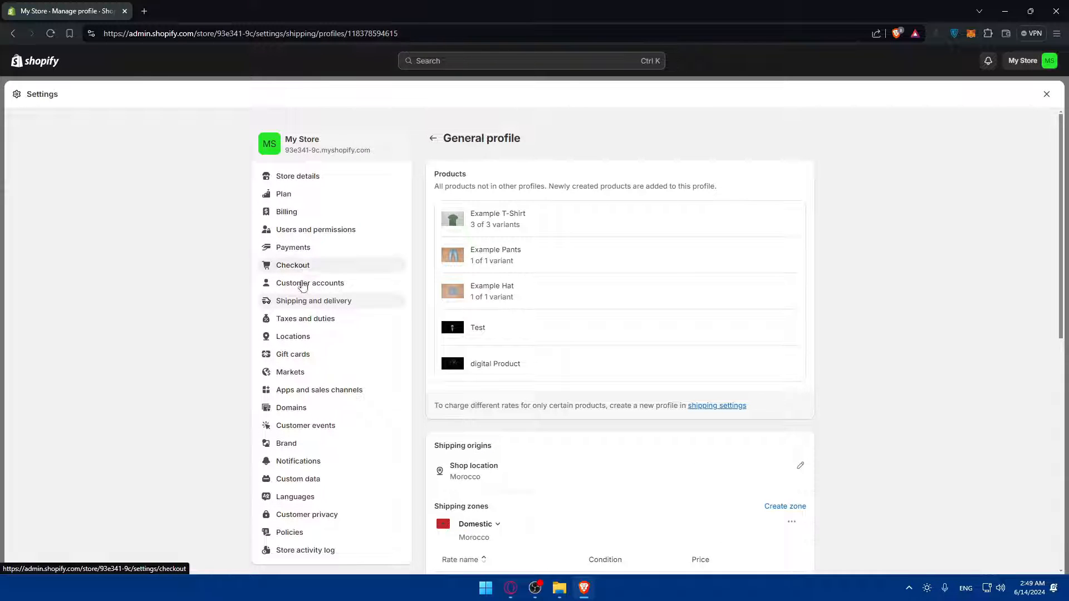
pyautogui.click(298, 372)
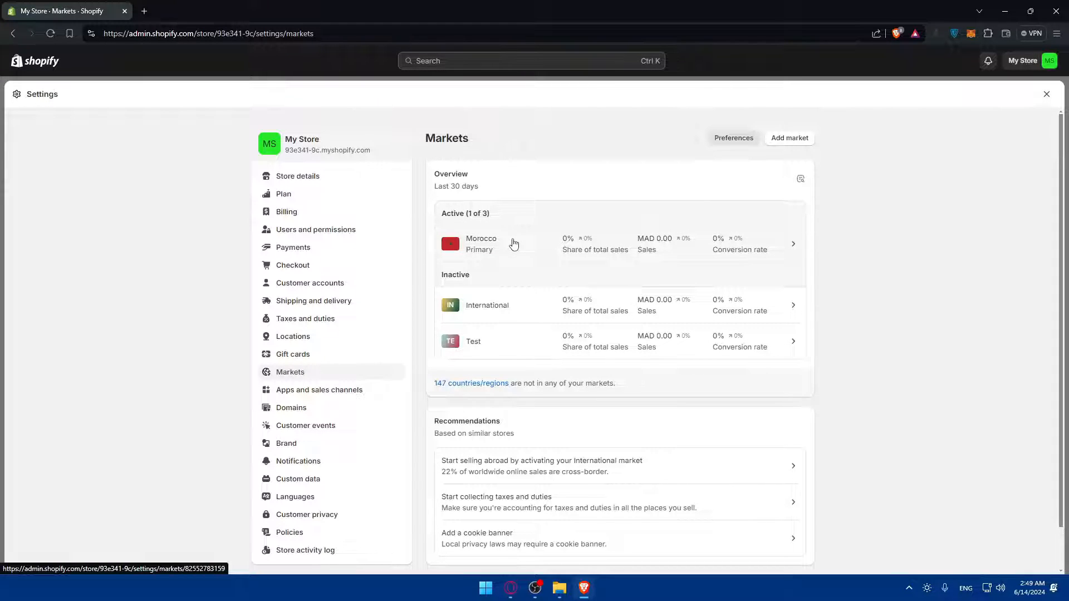
# Go back from Markets via the General profile to Shipping and delivery, and start a new profile
pyautogui.scroll(-1, 289, 372)
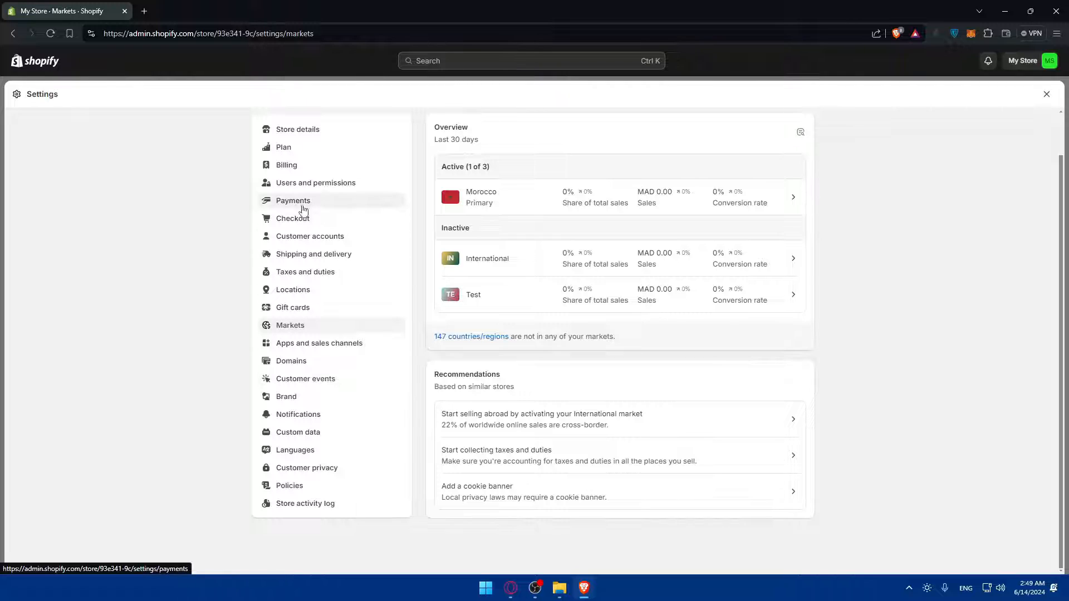
pyautogui.click(313, 256)
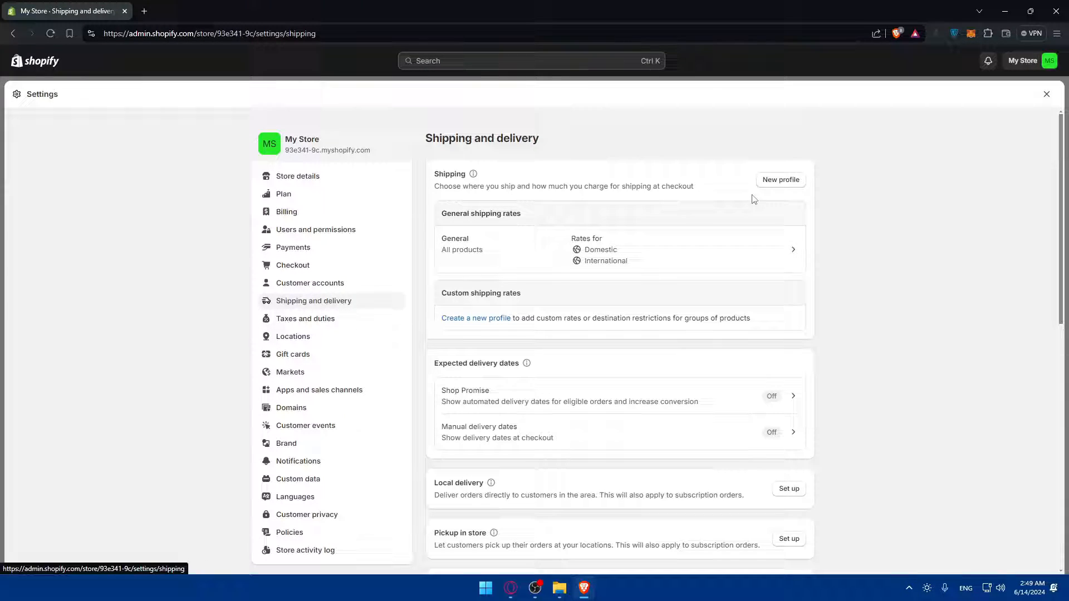
pyautogui.click(627, 250)
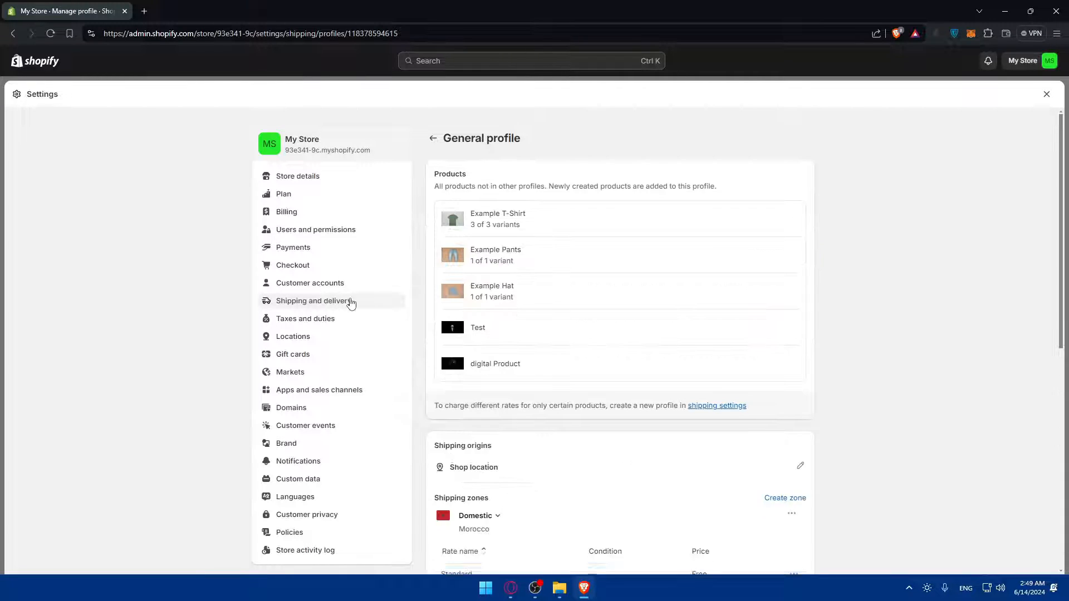
pyautogui.click(350, 302)
pyautogui.click(788, 180)
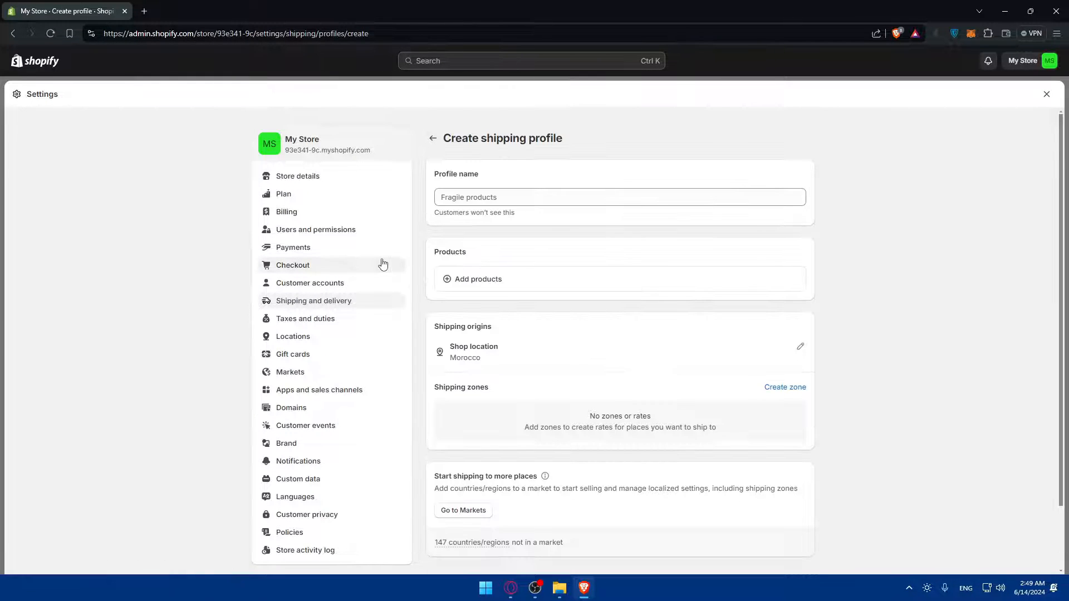
# Type 'test' as the profile name, then delete it, leaving the name field empty
pyautogui.click(511, 198)
pyautogui.write('tes')
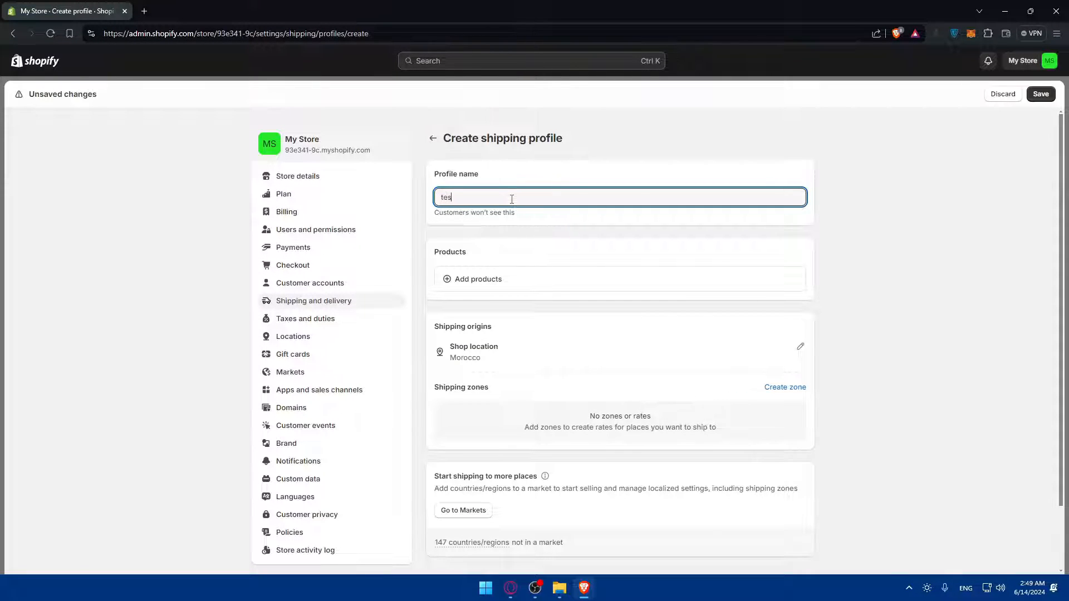
pyautogui.write('t')
pyautogui.hotkey('ctrl', 'a')
pyautogui.press('BackSpace')
pyautogui.click(589, 214)
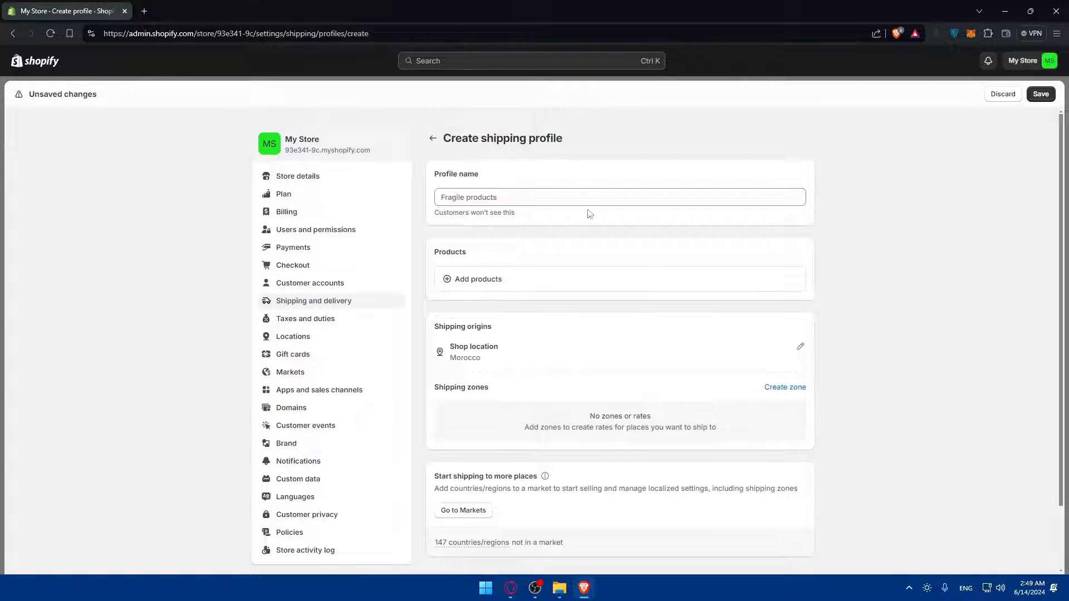
pyautogui.click(490, 196)
pyautogui.scroll(-2, 557, 361)
# Create a shipping zone containing Algeria
pyautogui.click(785, 312)
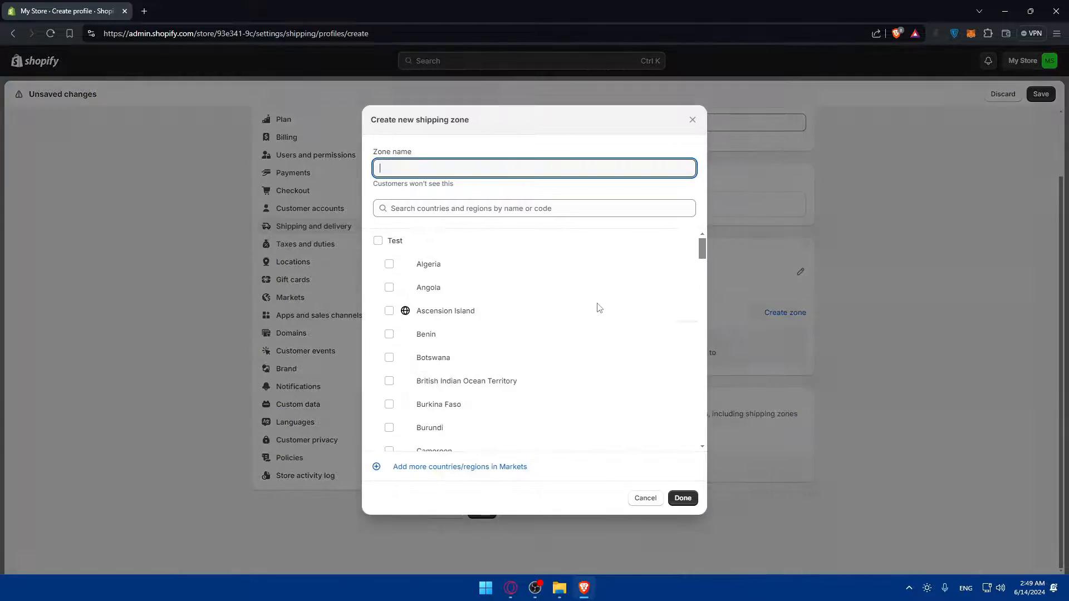
pyautogui.click(477, 263)
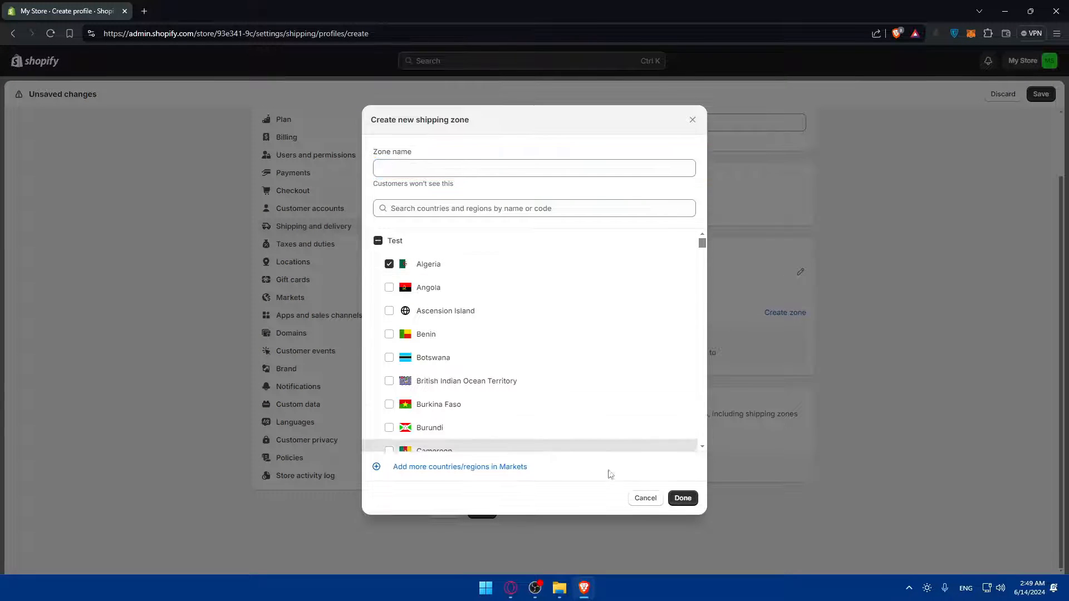
pyautogui.click(682, 498)
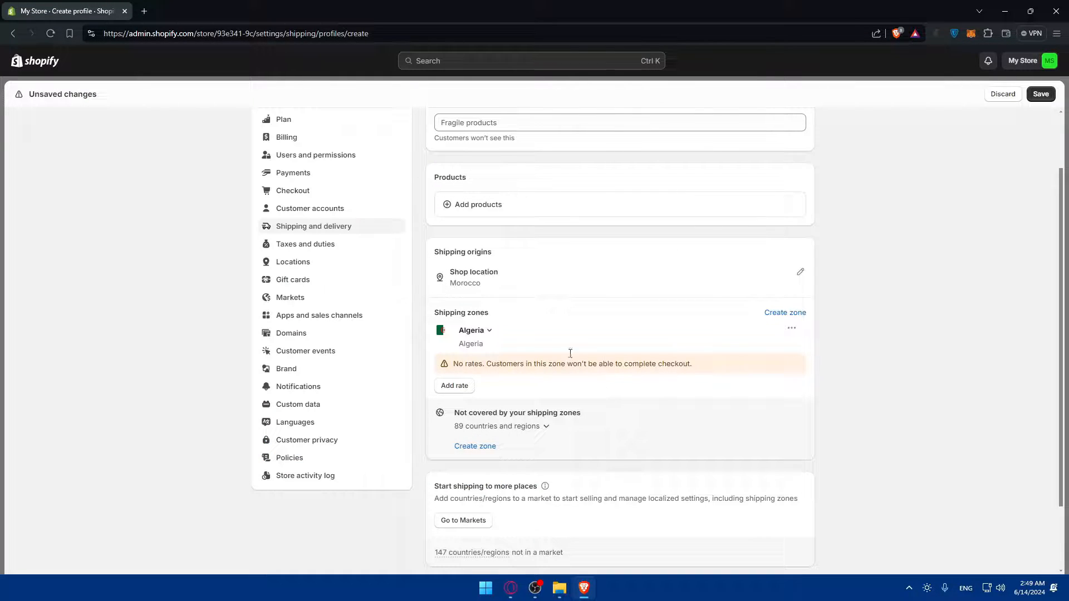
pyautogui.click(470, 334)
pyautogui.click(470, 335)
# Add a flat rate named 'test' priced at 20 to the Algeria zone
pyautogui.click(453, 388)
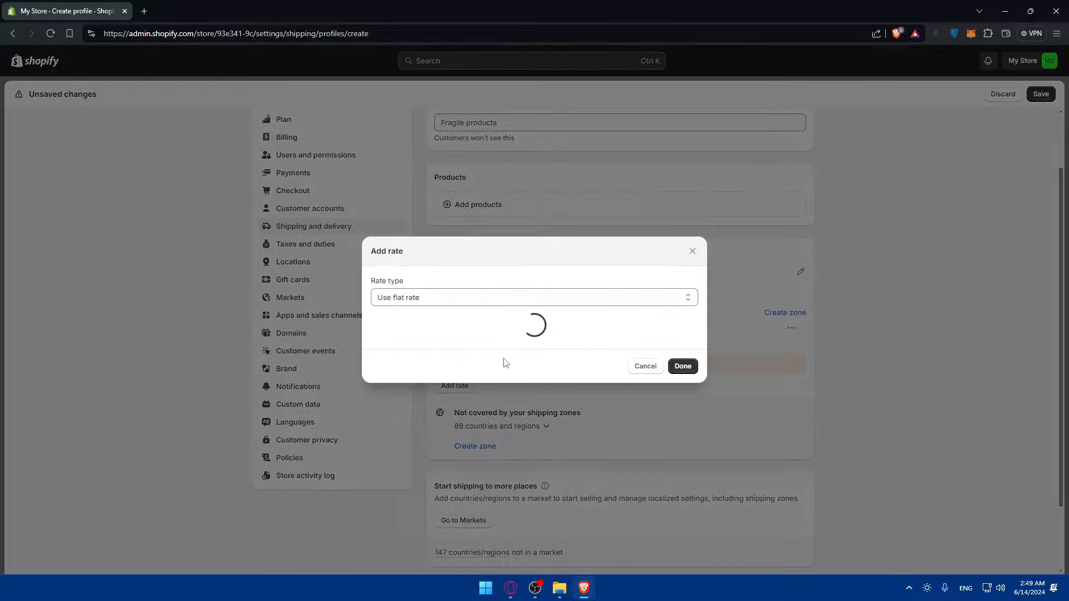
pyautogui.click(462, 342)
pyautogui.write('2')
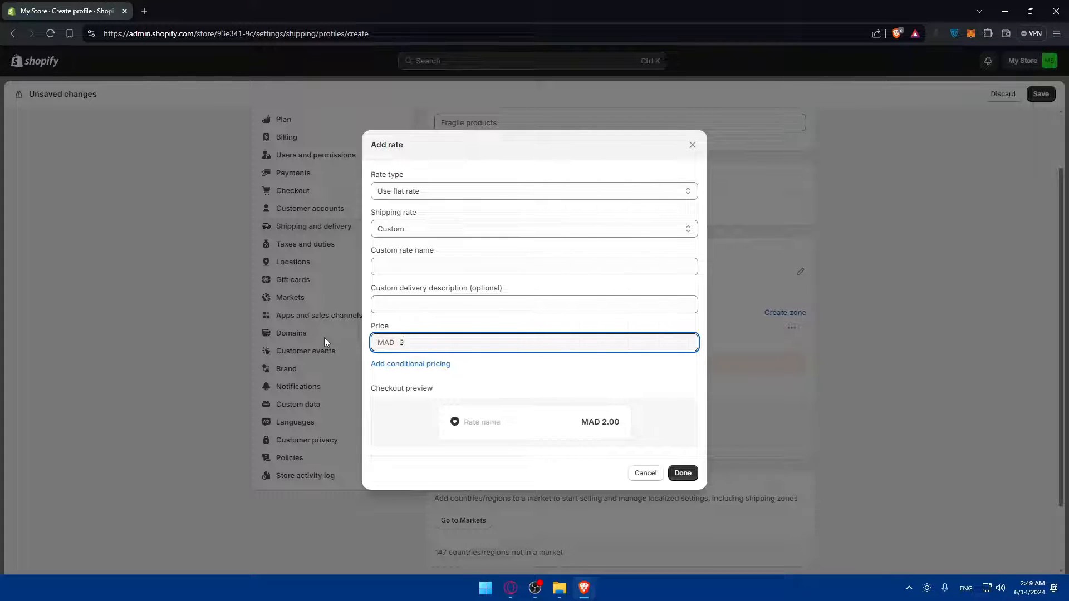
pyautogui.write('0')
pyautogui.click(683, 473)
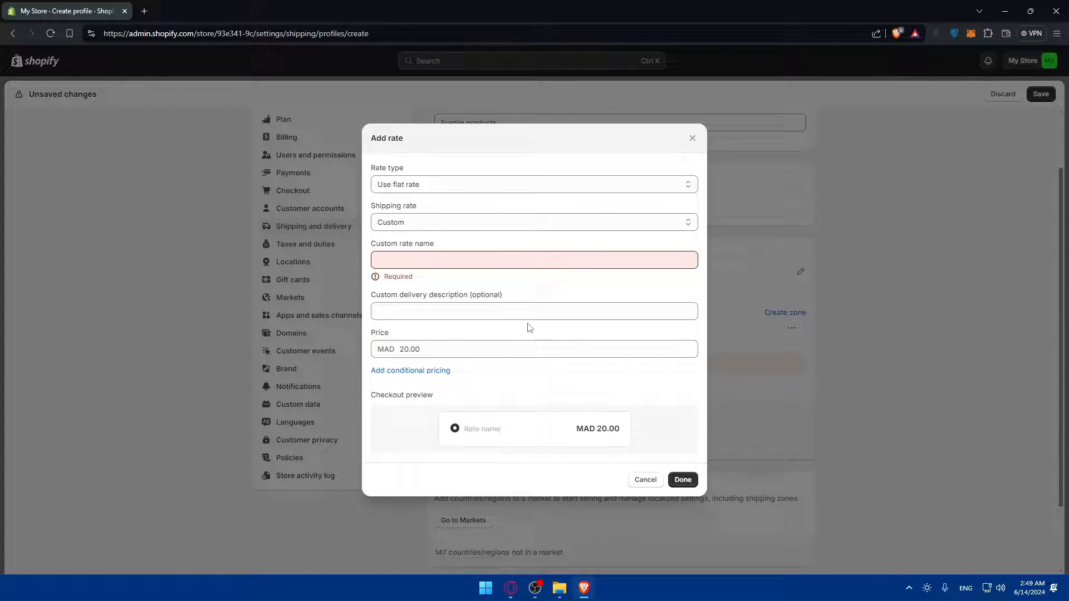
pyautogui.click(430, 262)
pyautogui.write('yte')
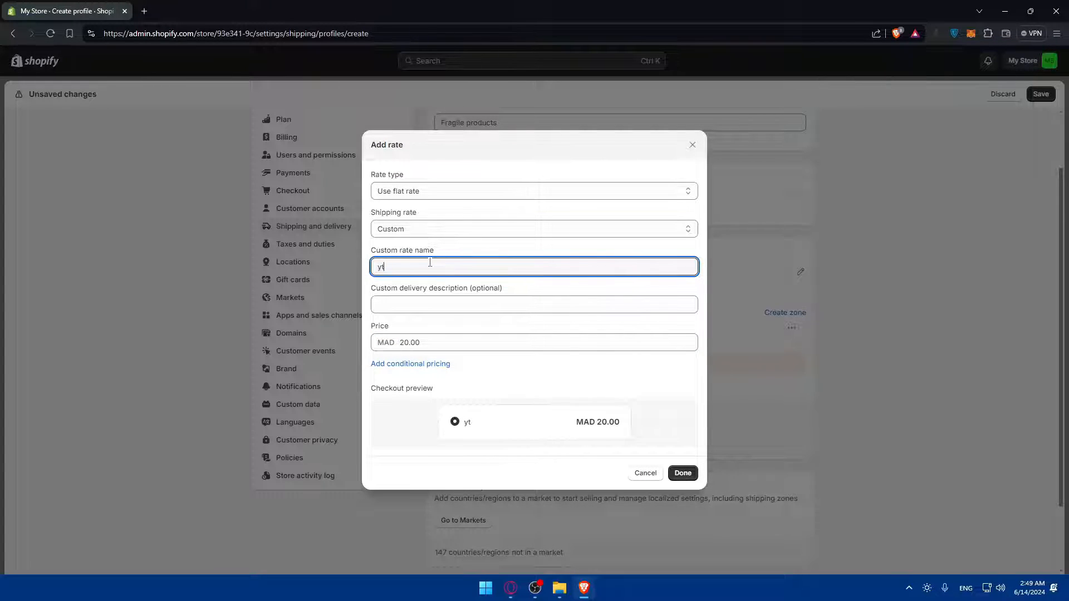
pyautogui.press('BackSpace')
pyautogui.press('BackSpace')
pyautogui.write('test')
pyautogui.press('Return')
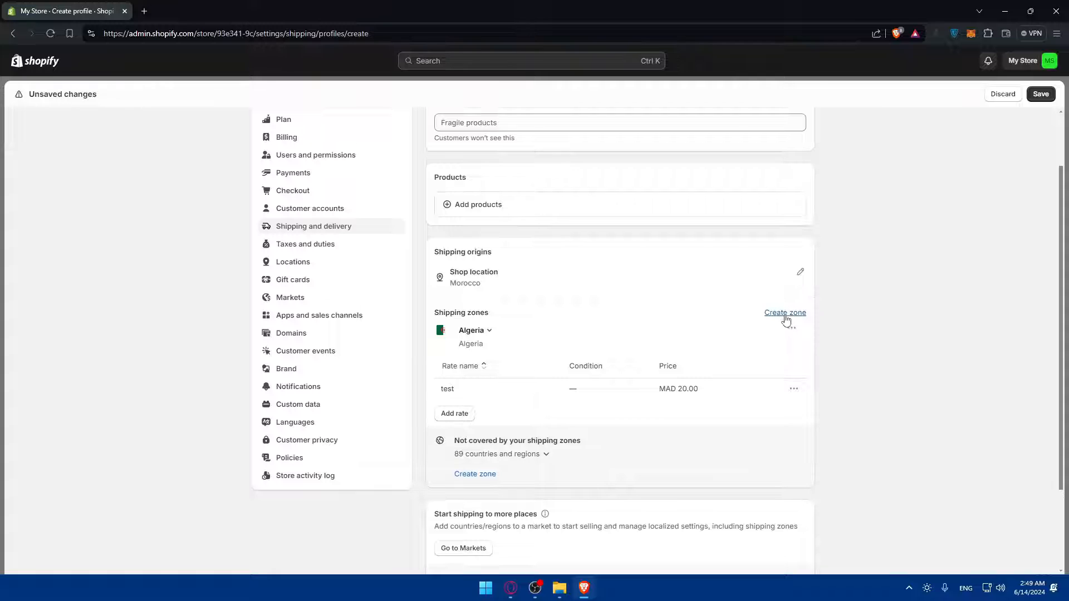
# Create a second shipping zone containing Morocco
pyautogui.click(785, 313)
pyautogui.scroll(-10, 520, 354)
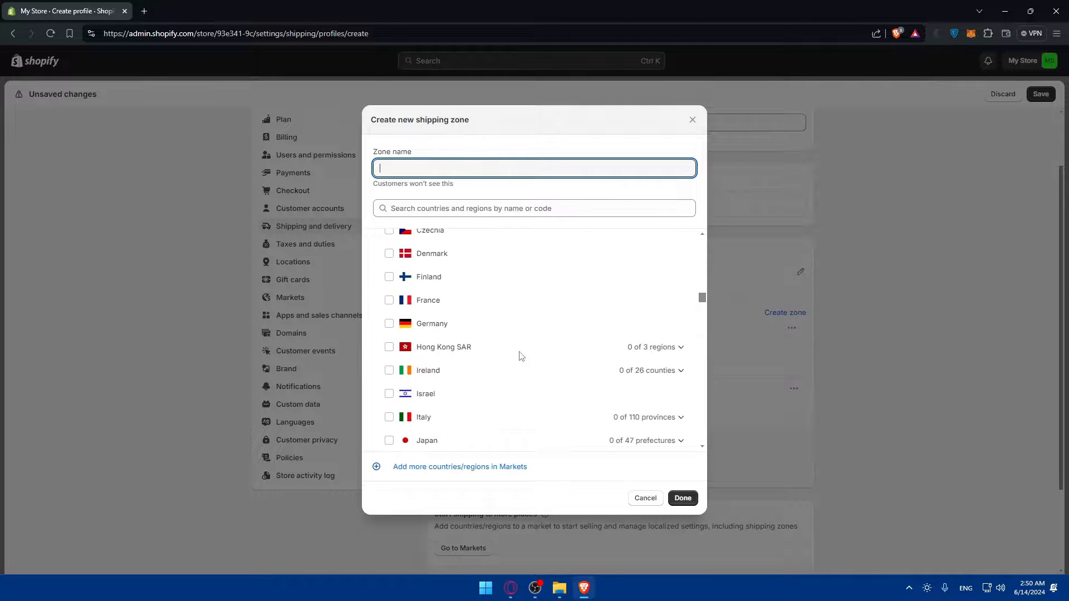
pyautogui.scroll(10, 520, 354)
pyautogui.scroll(-10, 521, 356)
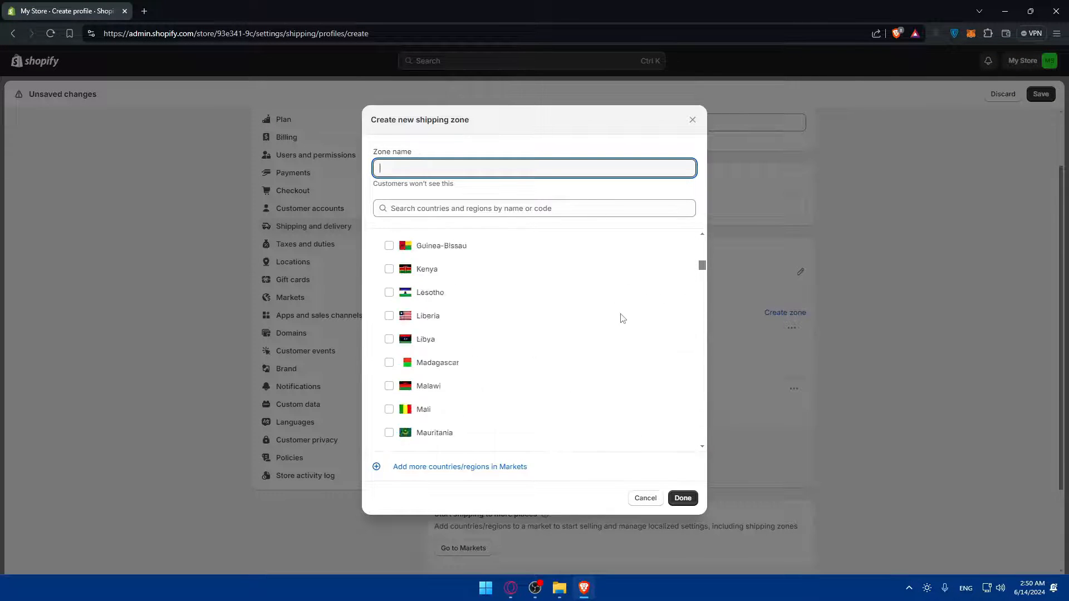
pyautogui.scroll(9, 628, 310)
pyautogui.scroll(2, 493, 276)
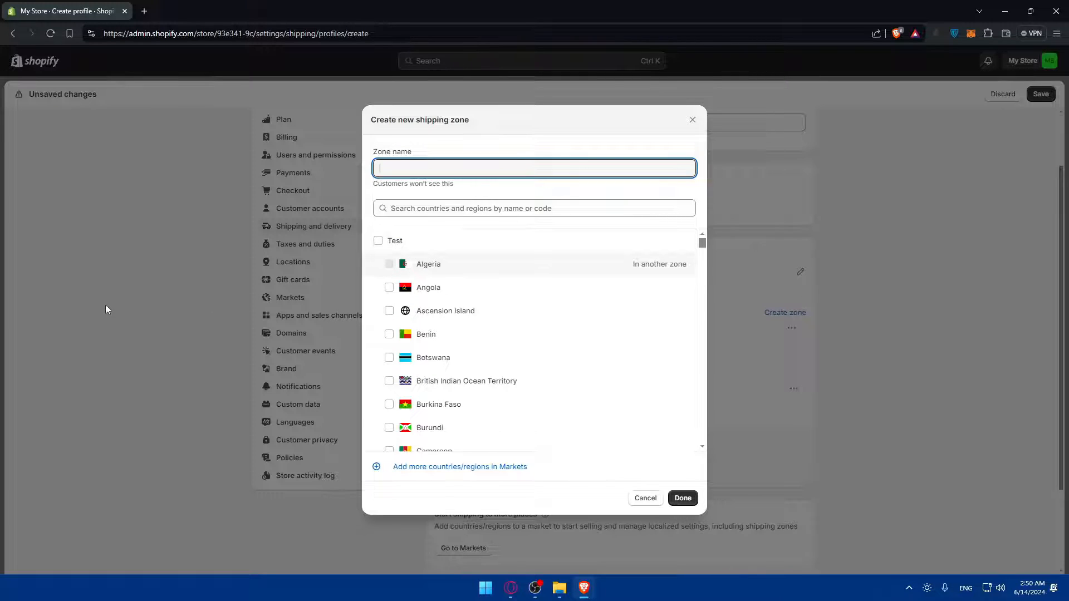
pyautogui.scroll(-10, 544, 310)
pyautogui.scroll(-12, 617, 377)
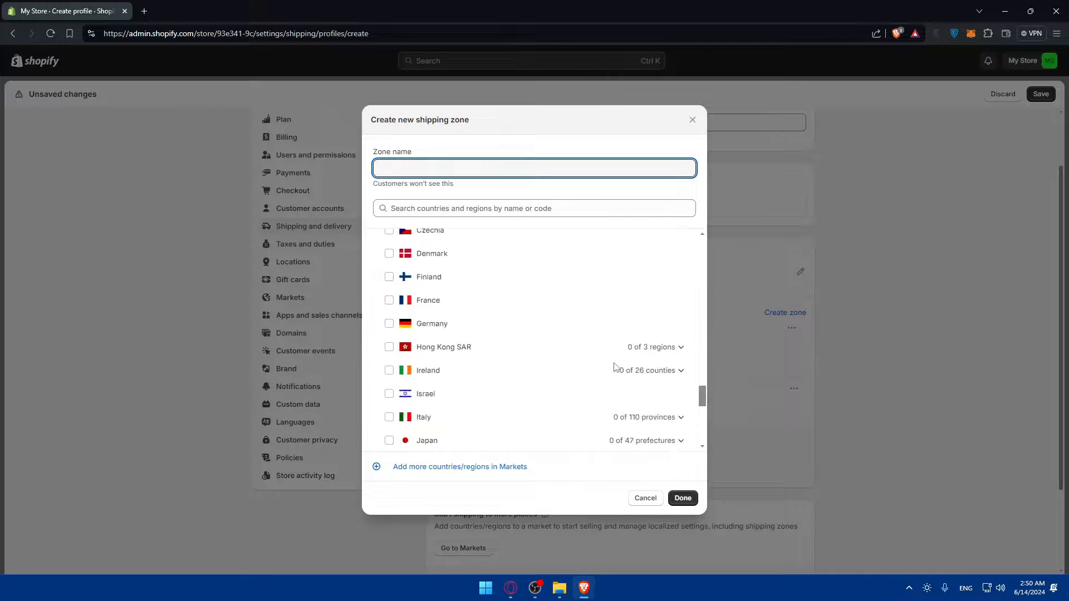
pyautogui.scroll(6, 551, 383)
pyautogui.scroll(-7, 472, 363)
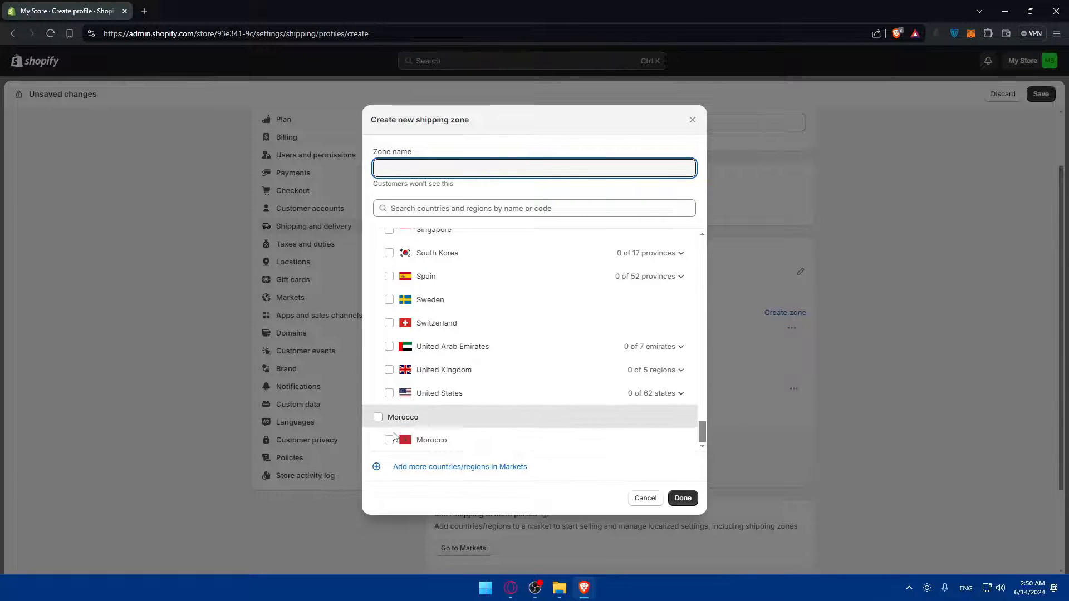
pyautogui.click(390, 440)
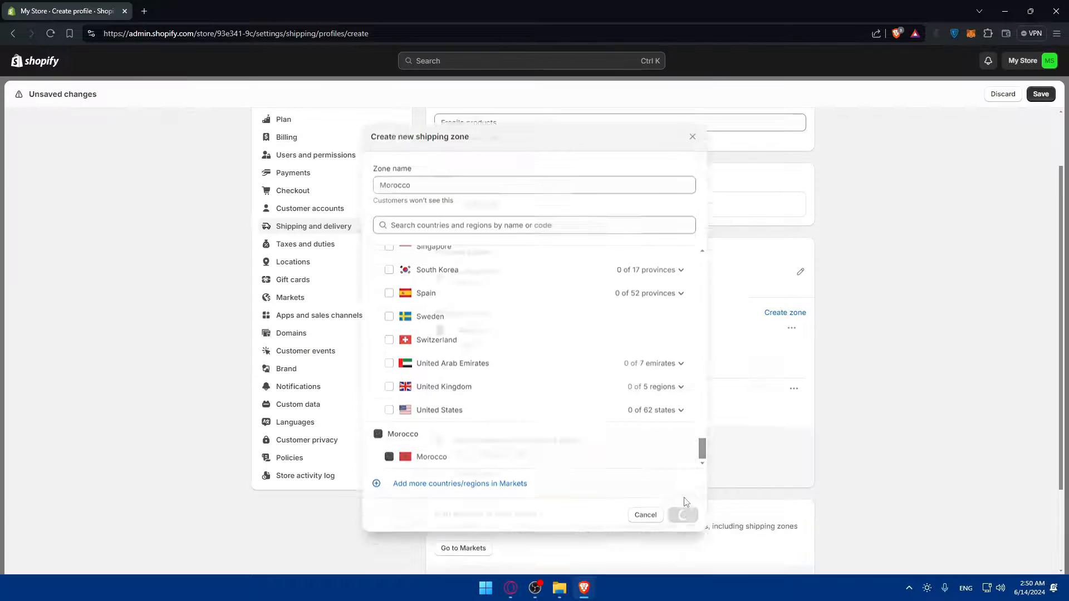
pyautogui.click(683, 498)
# Add a flat rate named 'jhdvasf' priced at 10 to the Morocco zone
pyautogui.scroll(-2, 551, 428)
pyautogui.click(469, 397)
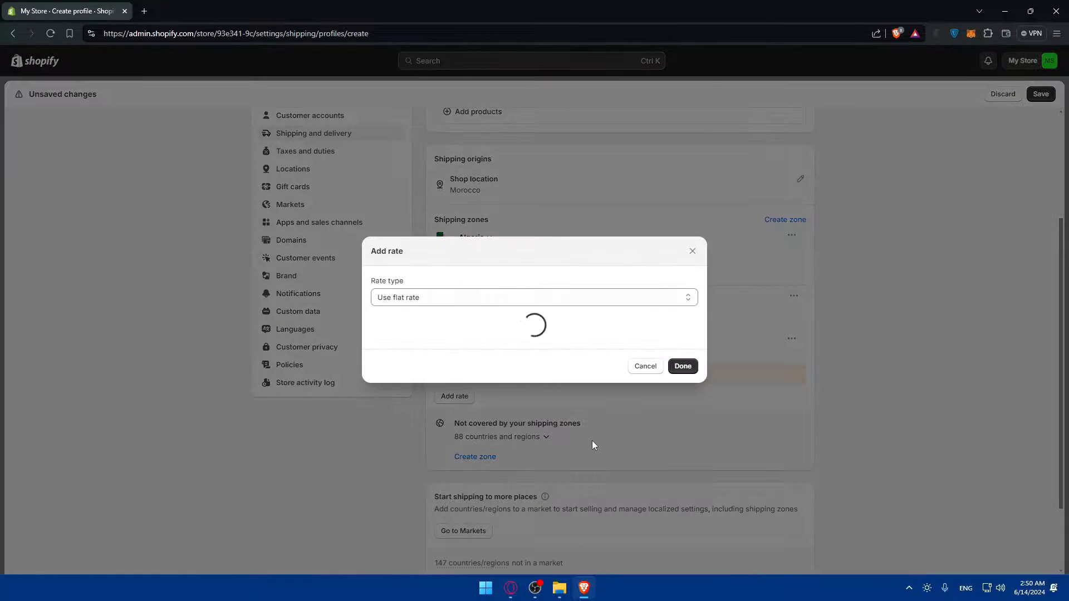
pyautogui.click(451, 266)
pyautogui.write('jhdvasf')
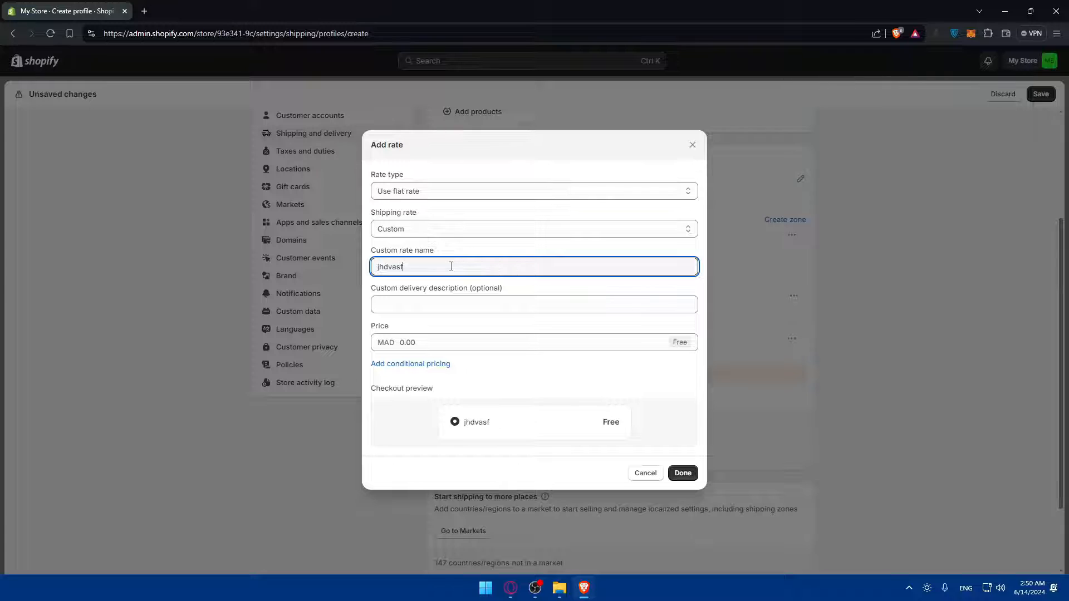
pyautogui.press('Tab')
pyautogui.press('Tab')
pyautogui.write('10')
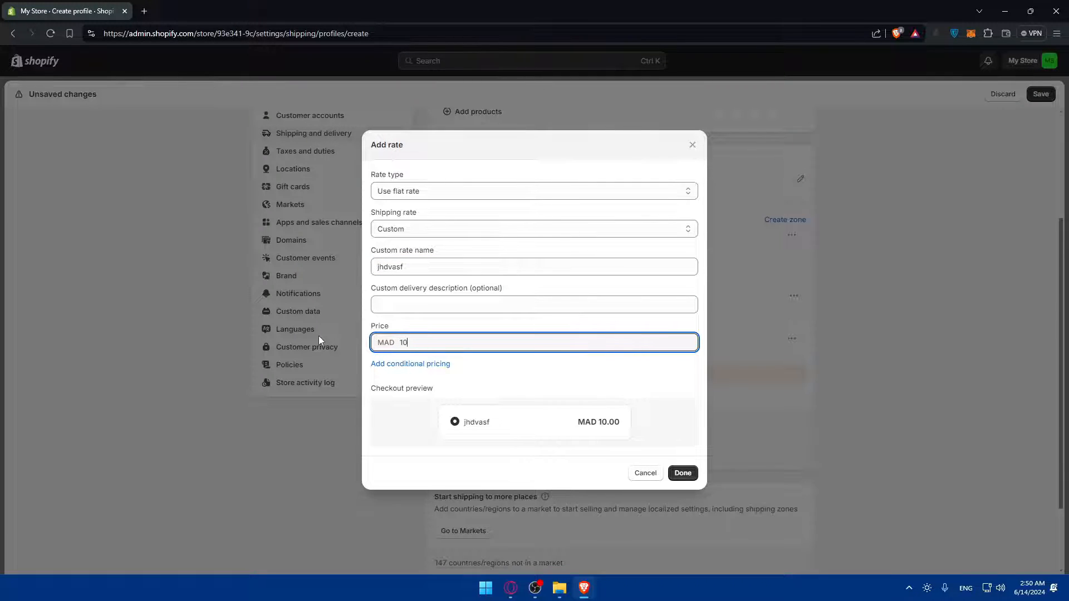
pyautogui.click(682, 473)
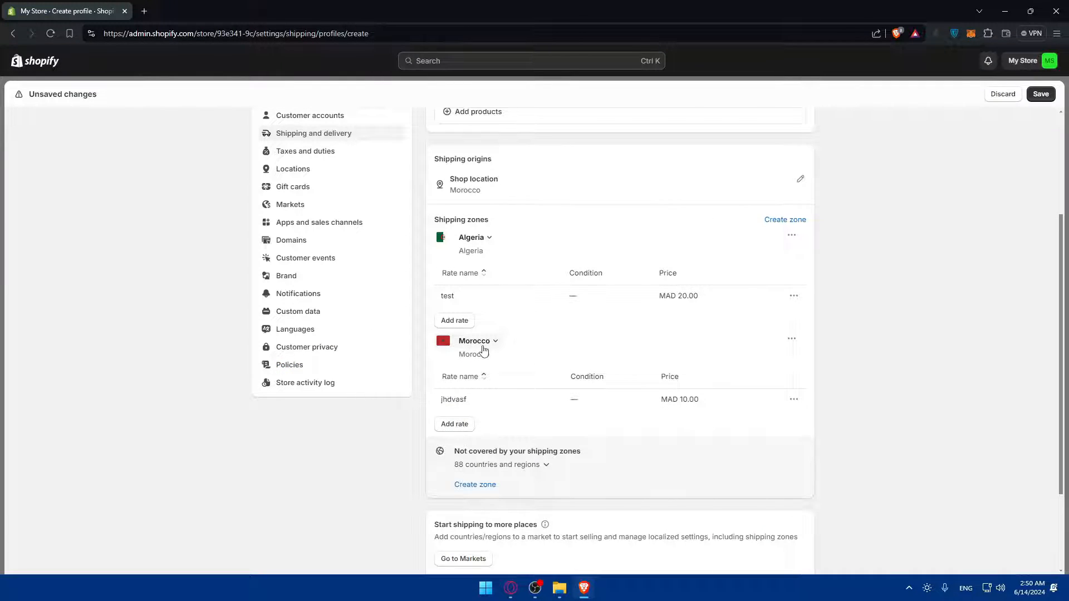
# Add a second Morocco rate named 'big', replacing the 0.00 price with 20
pyautogui.click(455, 424)
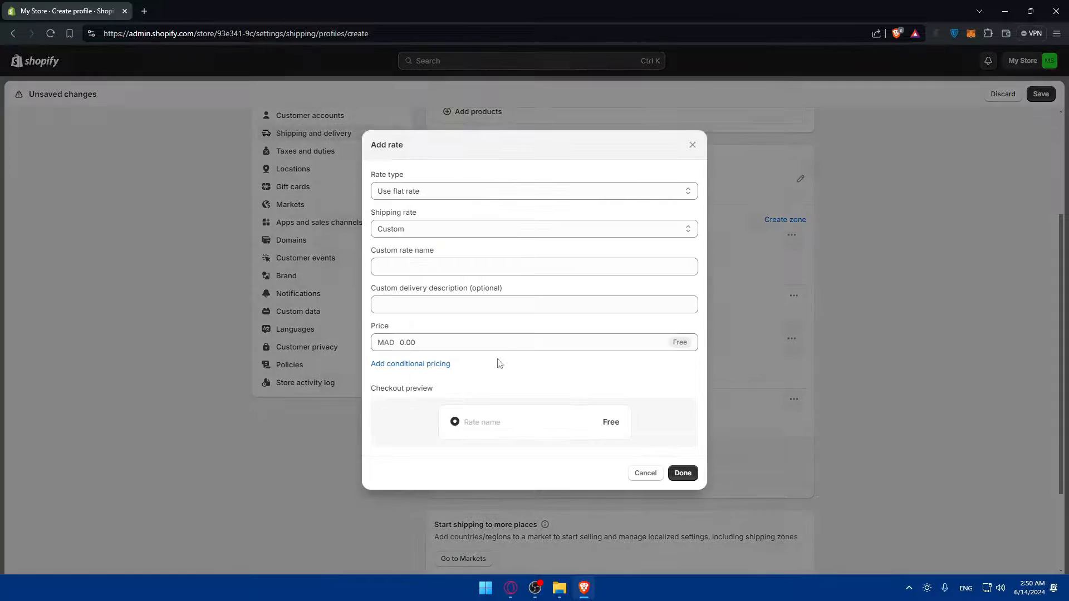
pyautogui.click(696, 147)
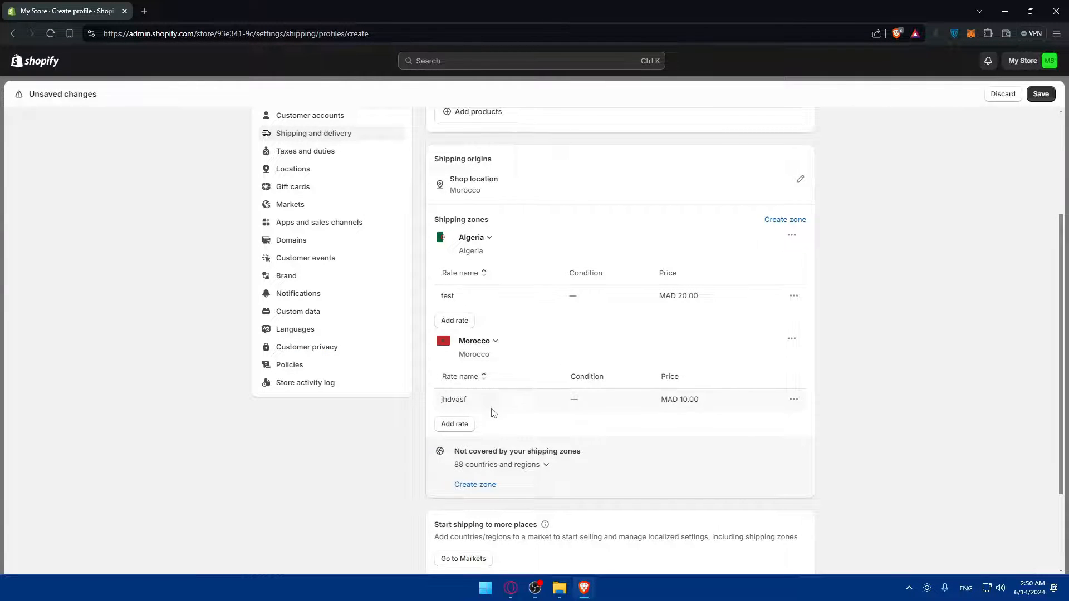
pyautogui.click(454, 421)
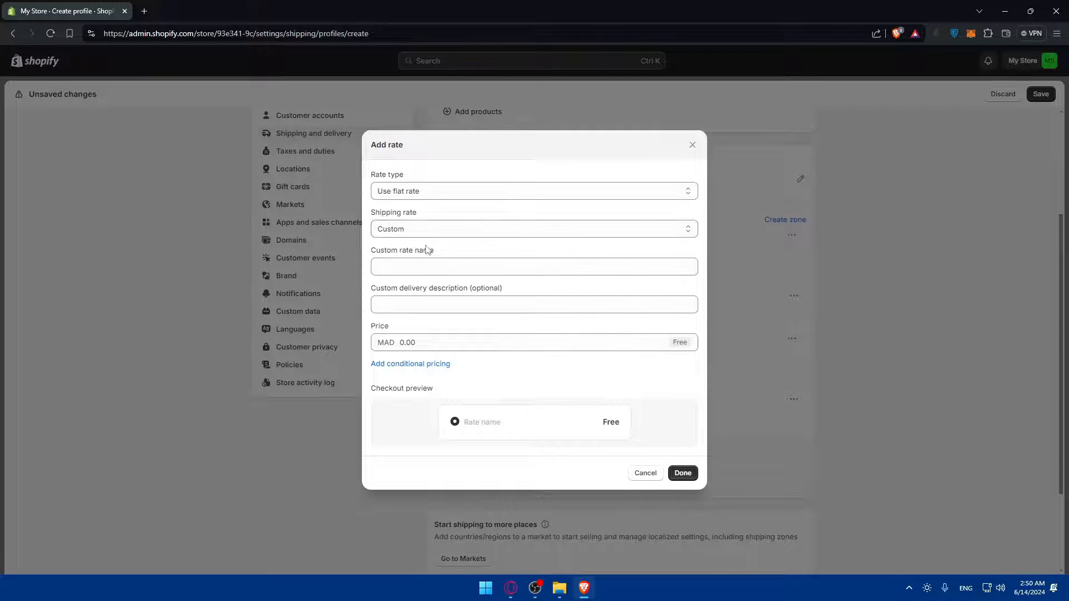
pyautogui.click(422, 265)
pyautogui.write('big')
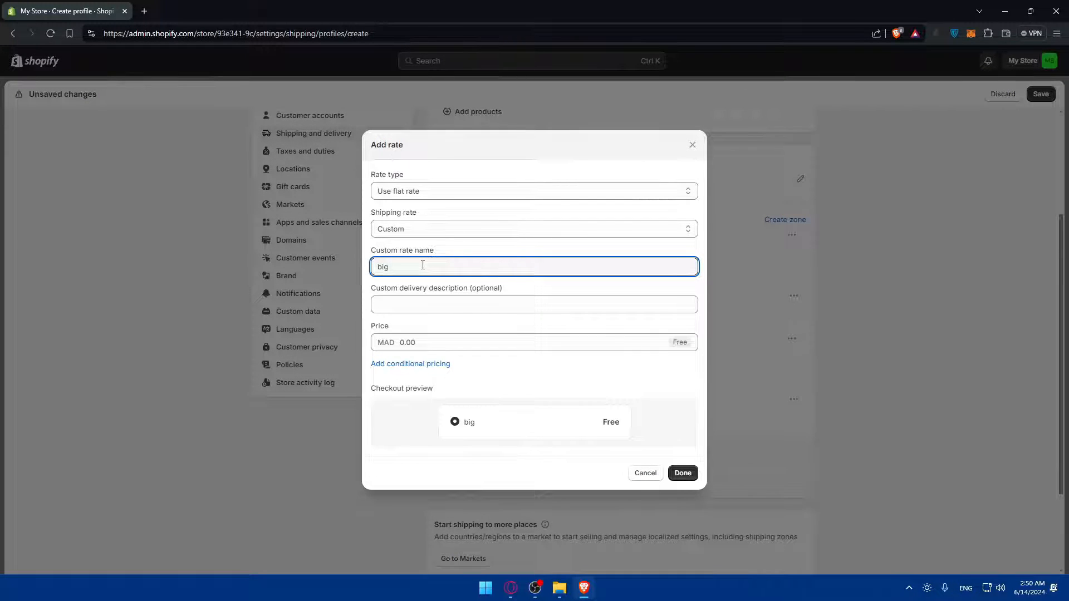
pyautogui.moveTo(426, 340); pyautogui.dragTo(377, 340)
pyautogui.write('20')
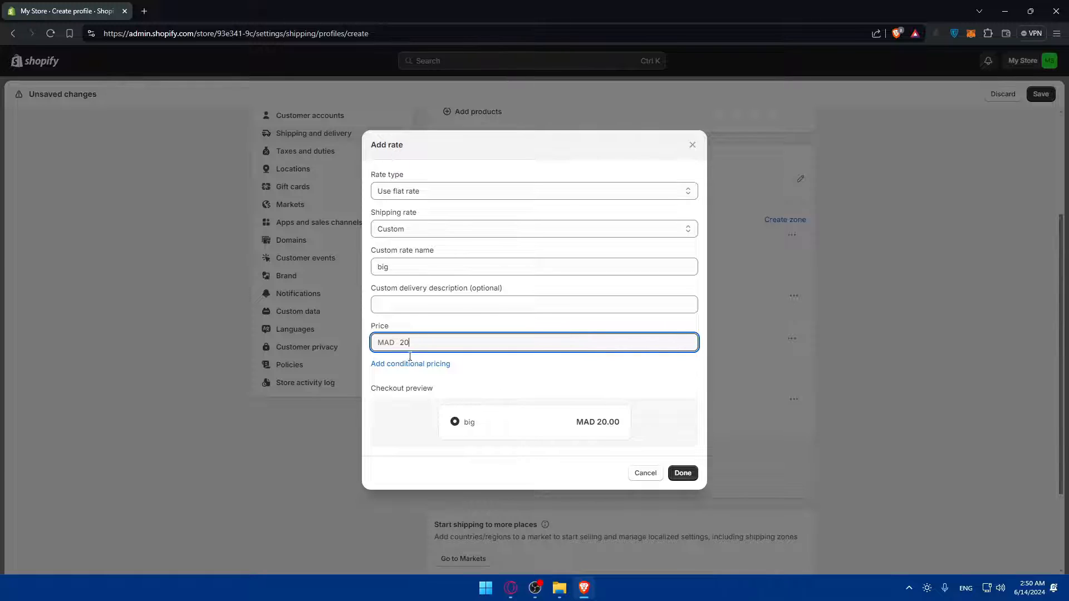
pyautogui.click(683, 473)
pyautogui.scroll(-2, 543, 405)
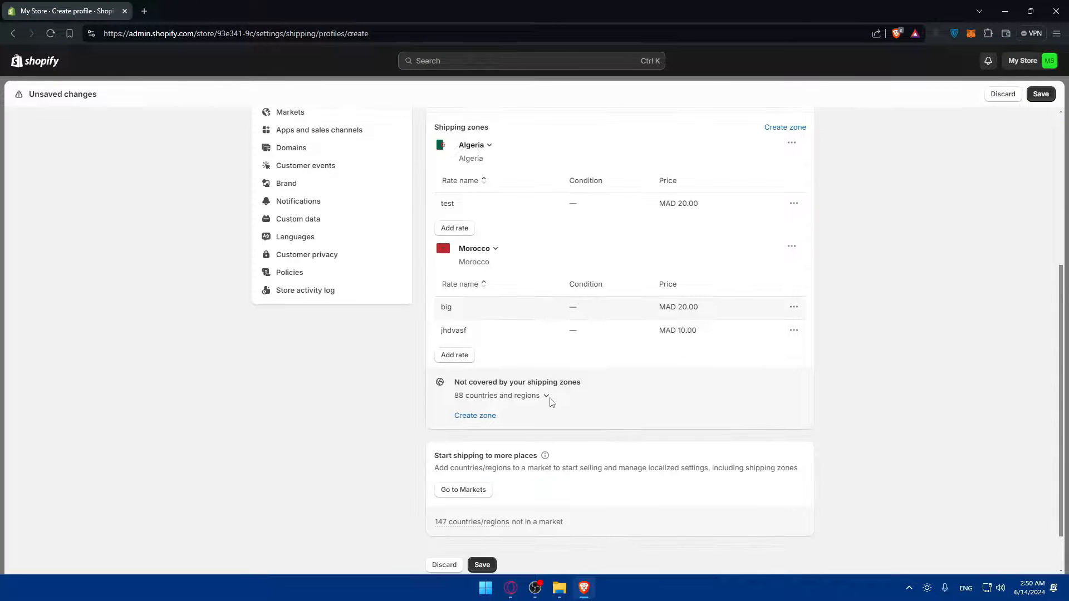
pyautogui.scroll(5, 580, 272)
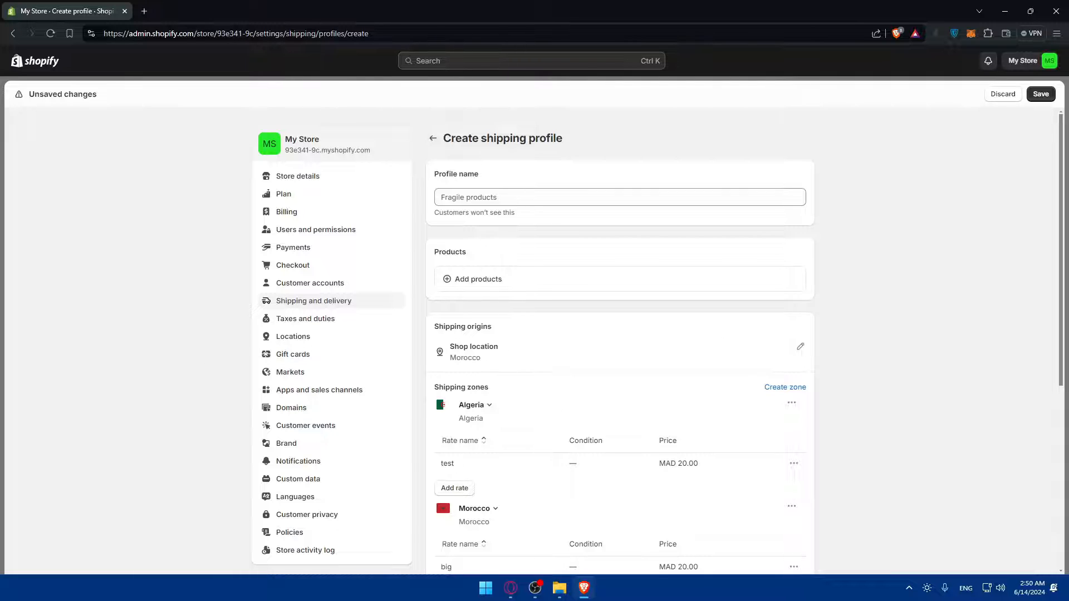
# Leave the page without saving the new profile, then look over the third-party rates section
pyautogui.click(312, 301)
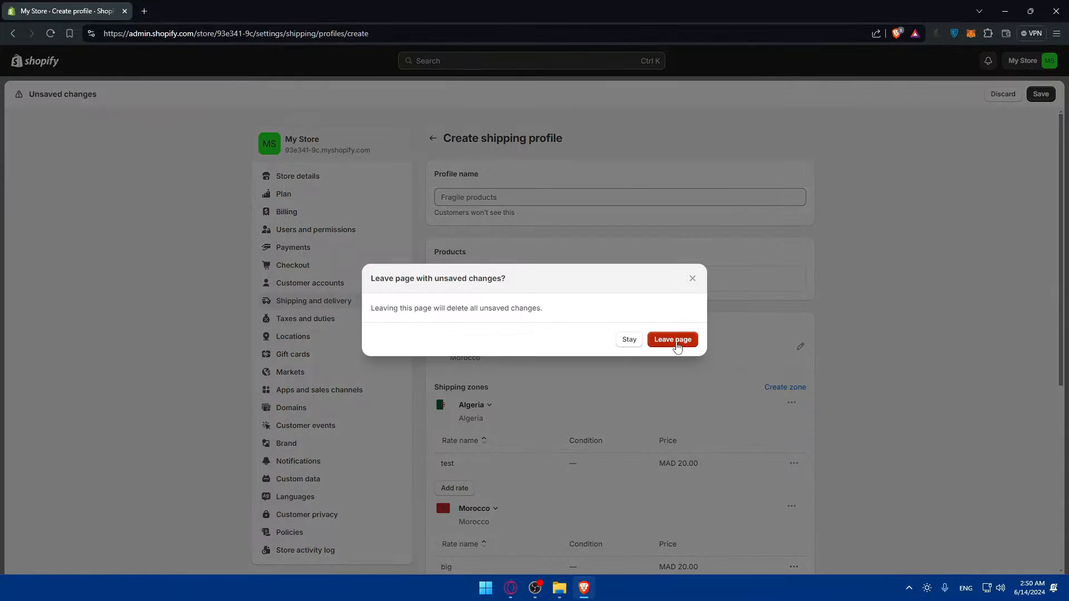
pyautogui.click(687, 345)
pyautogui.scroll(-10, 585, 312)
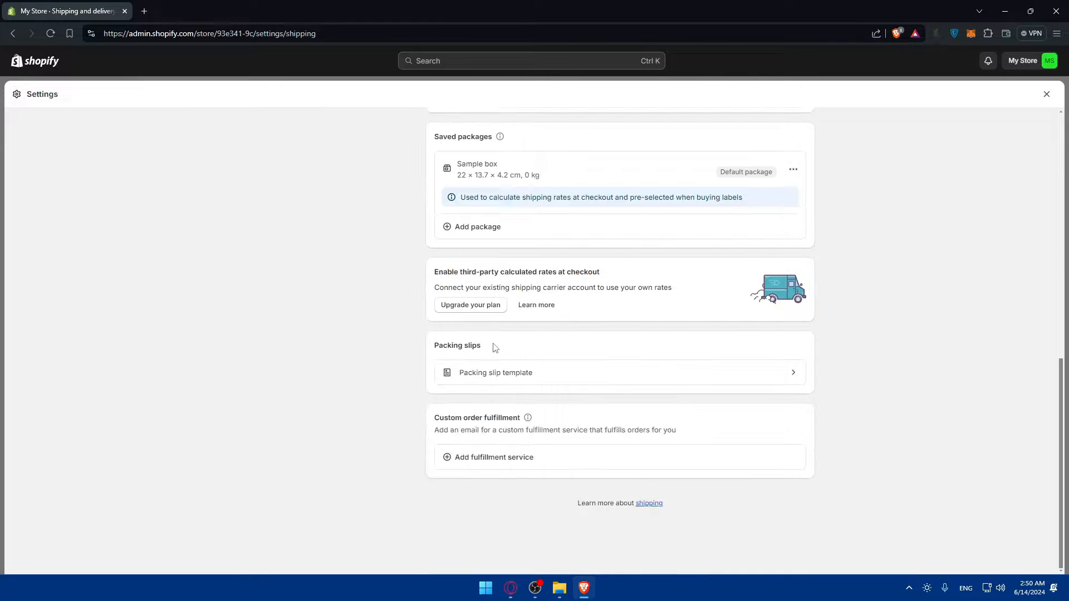
pyautogui.moveTo(602, 272); pyautogui.dragTo(489, 273)
pyautogui.click(477, 283)
pyautogui.click(512, 275)
pyautogui.scroll(3, 649, 275)
pyautogui.scroll(-3, 649, 276)
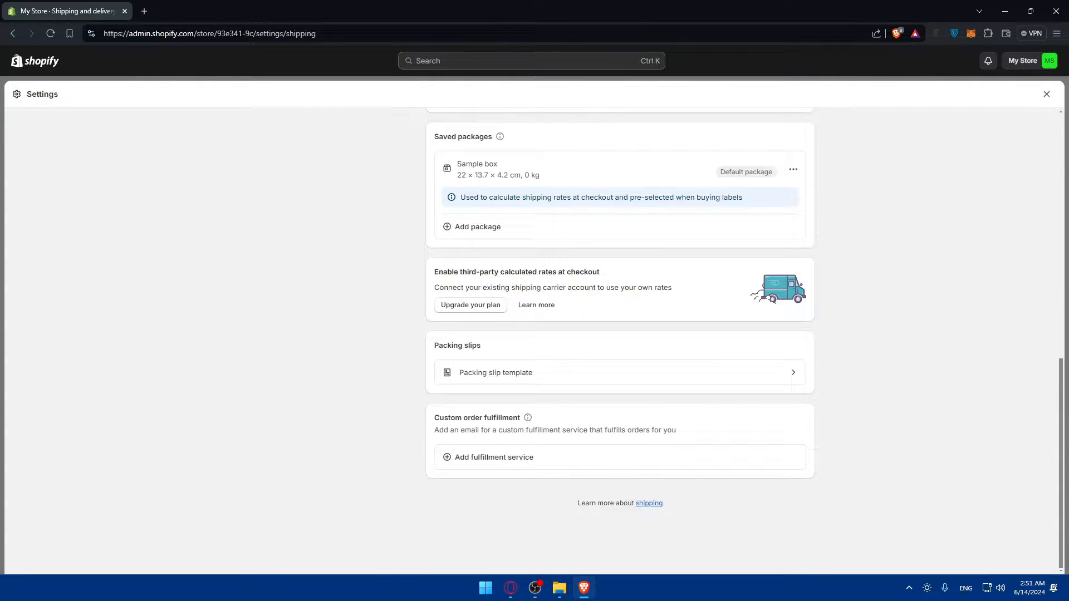